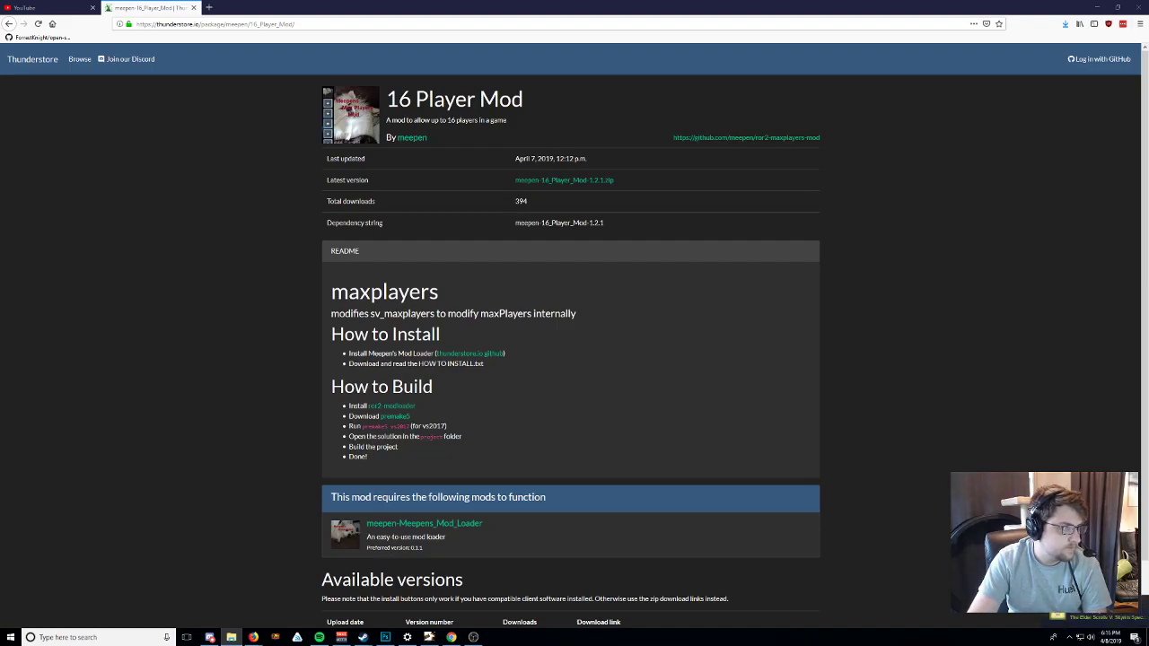
# Step: Open ror2-modloader's GitHub Releases page in a new tab and save the latest release.zip
pyautogui.click(230, 637)
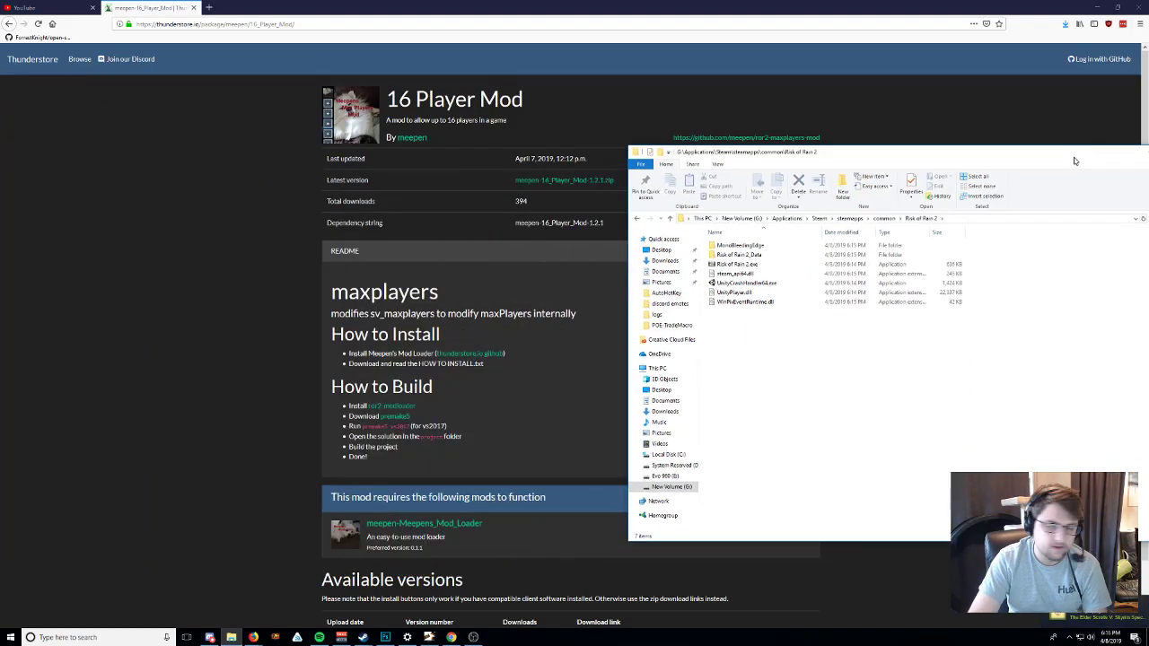
pyautogui.moveTo(1073, 157); pyautogui.dragTo(1018, 71)
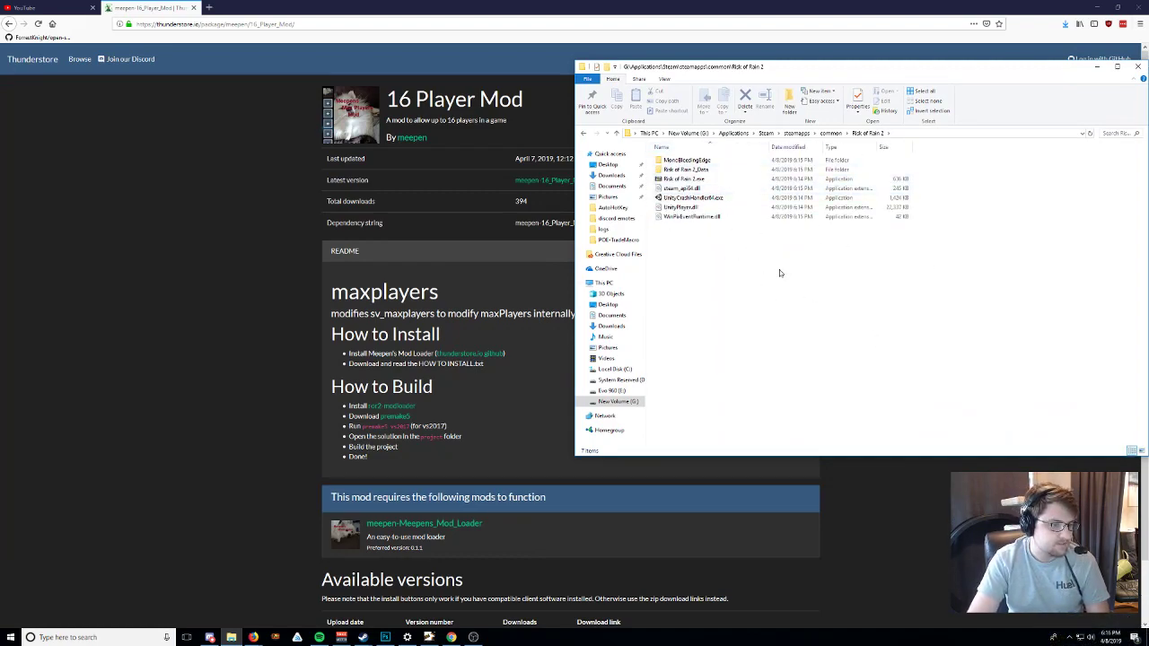
pyautogui.click(493, 391)
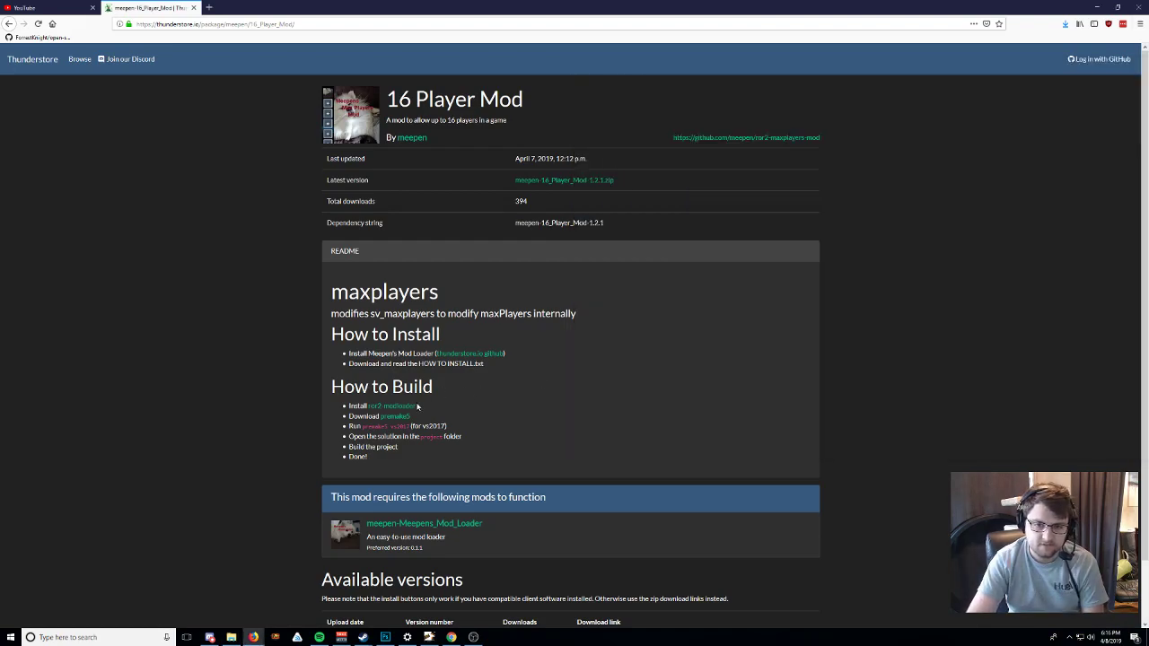
pyautogui.rightClick(400, 411)
pyautogui.click(440, 419)
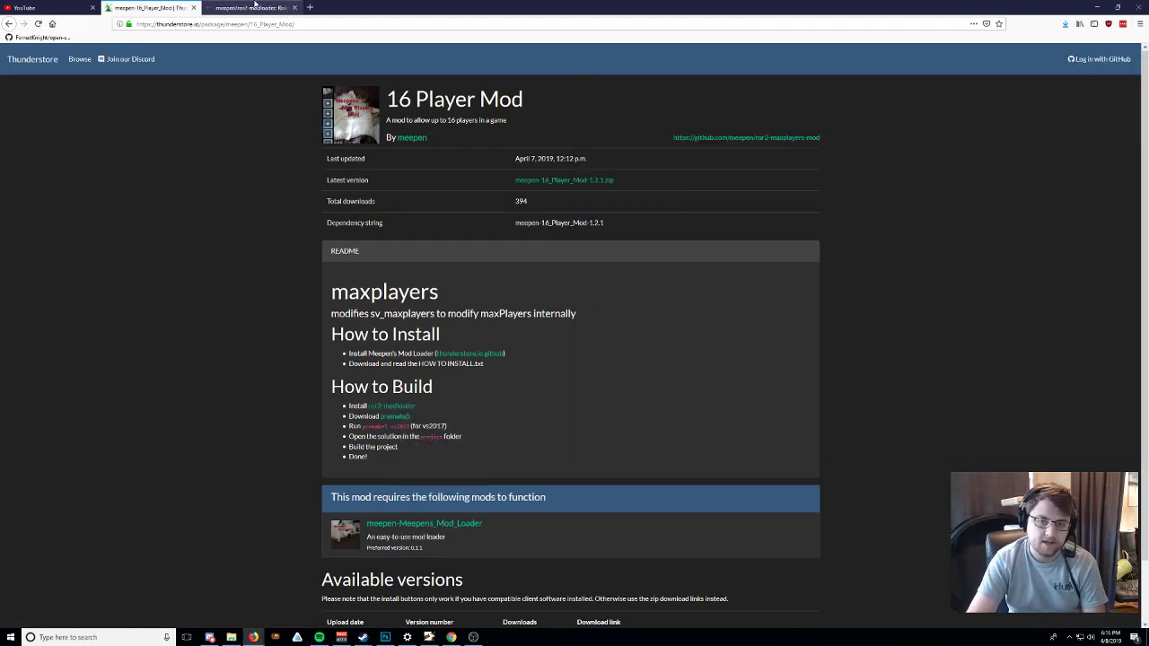
pyautogui.click(255, 6)
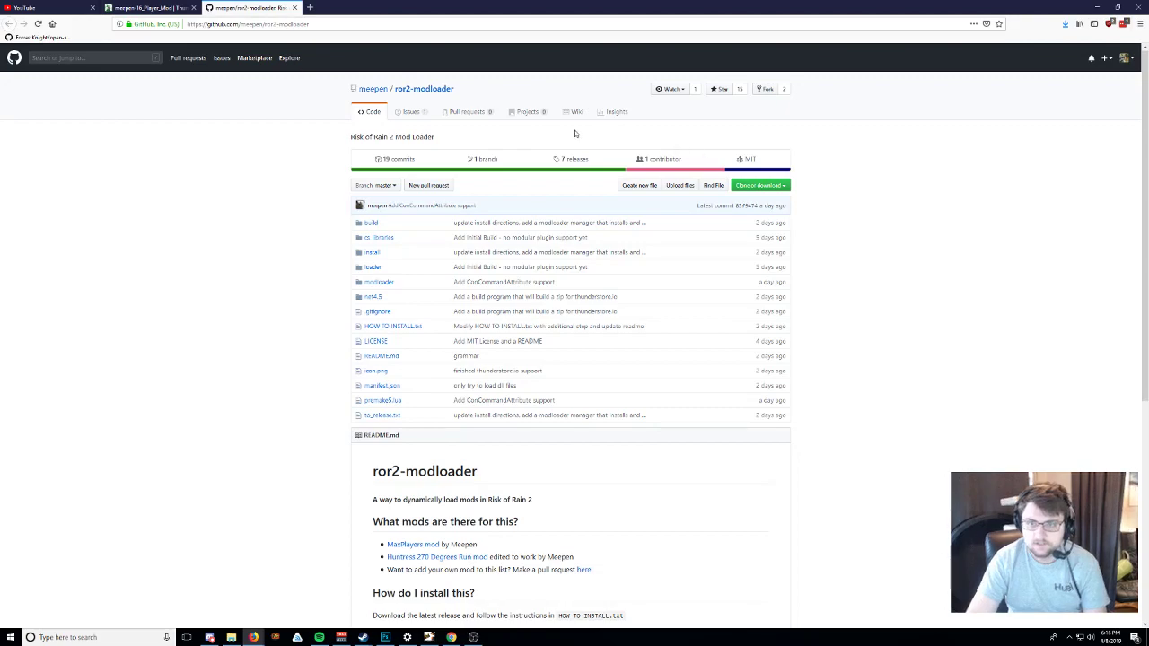
pyautogui.click(571, 159)
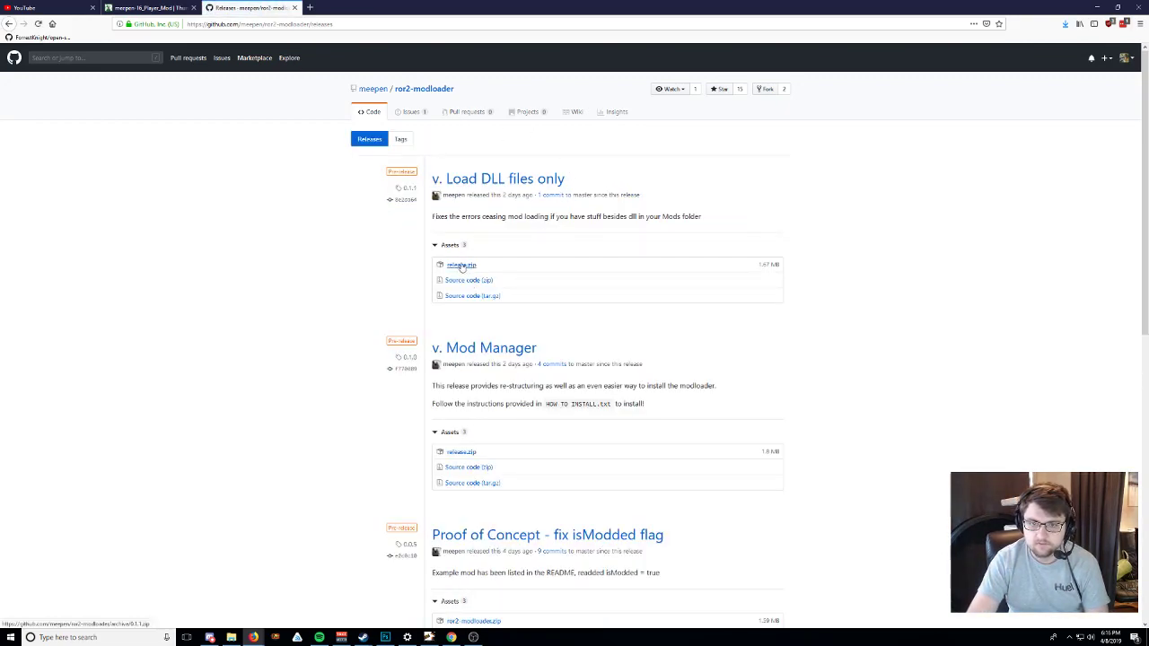
pyautogui.click(461, 265)
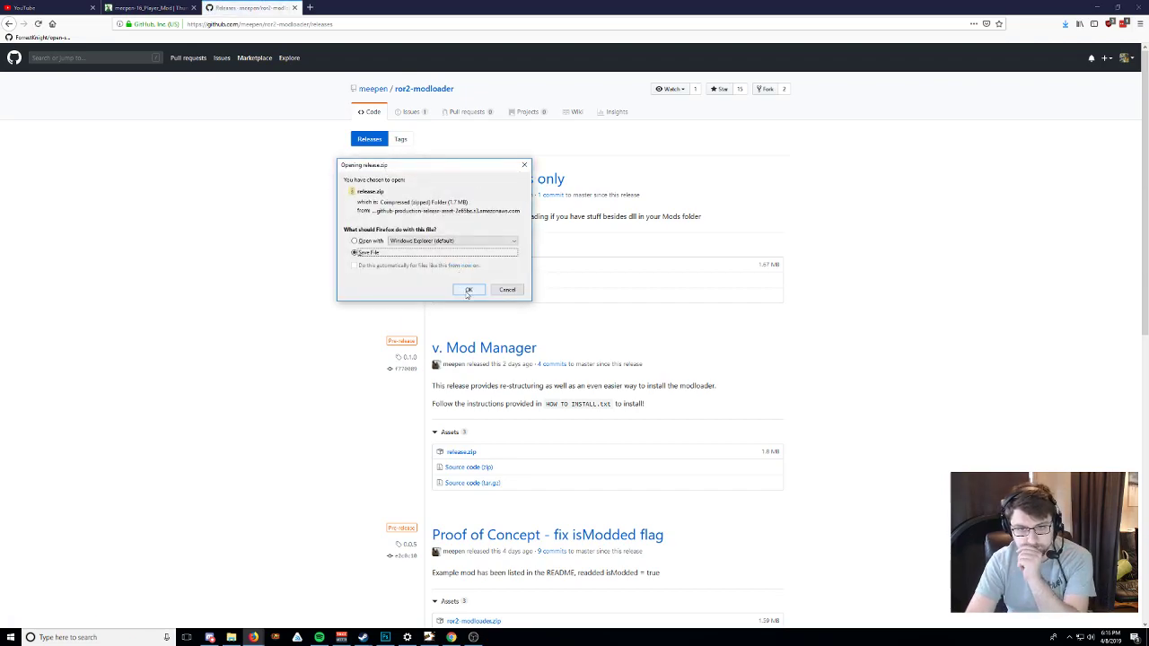
pyautogui.click(467, 290)
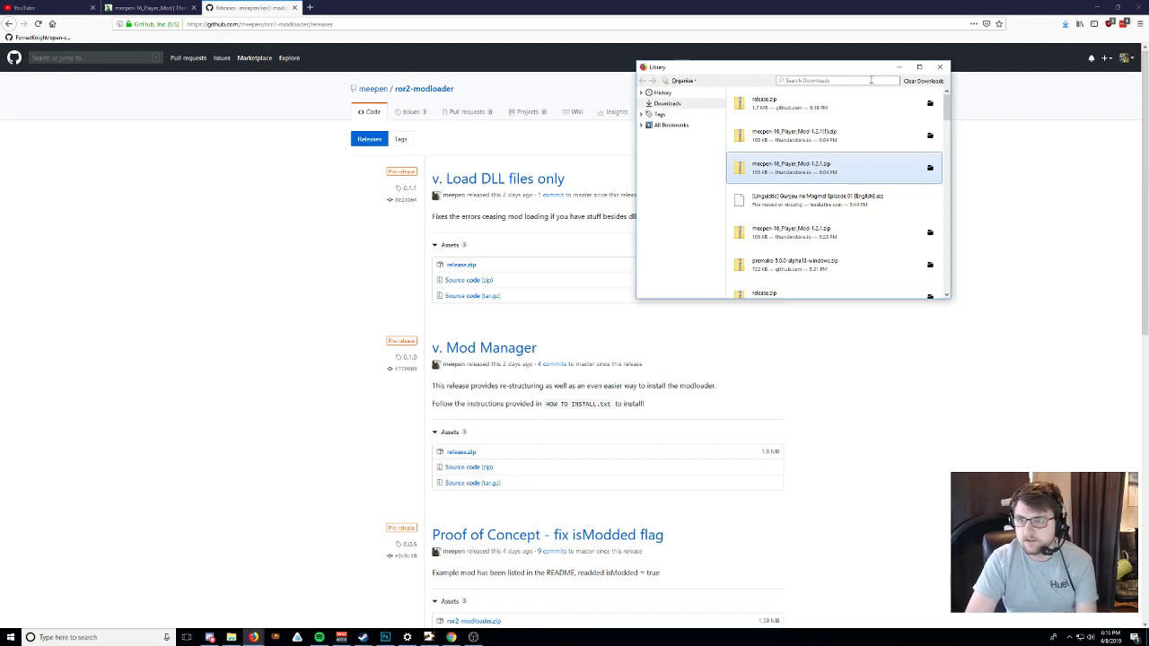
# Step: Extract the downloaded release.zip into a release folder in Downloads
pyautogui.click(929, 104)
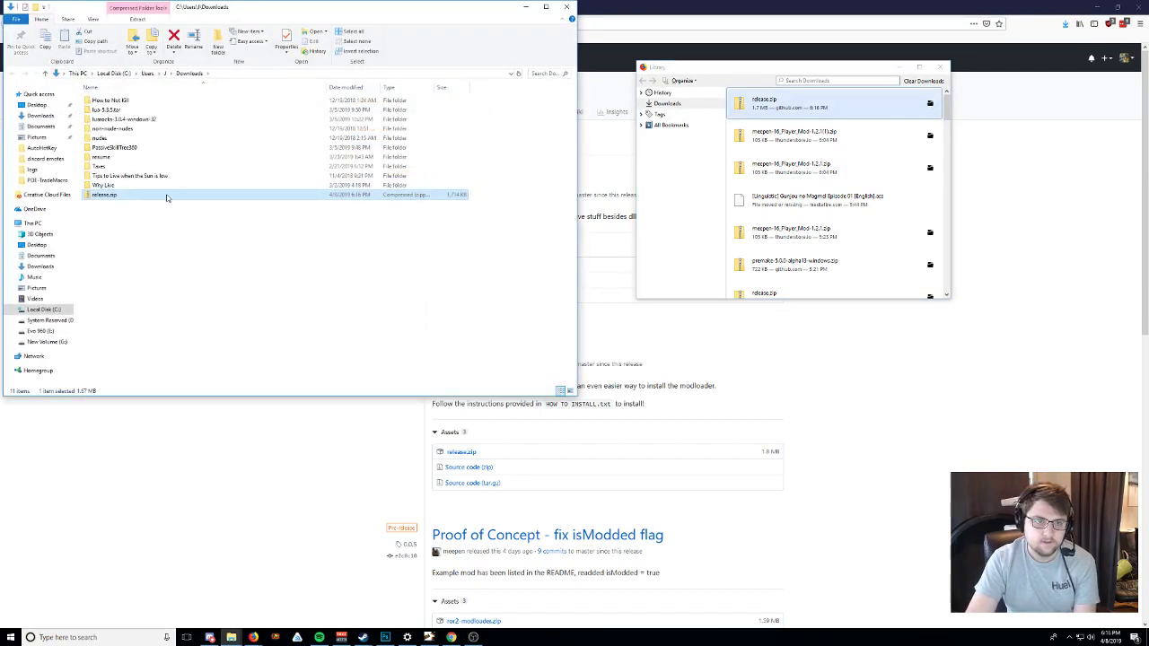
pyautogui.rightClick(166, 199)
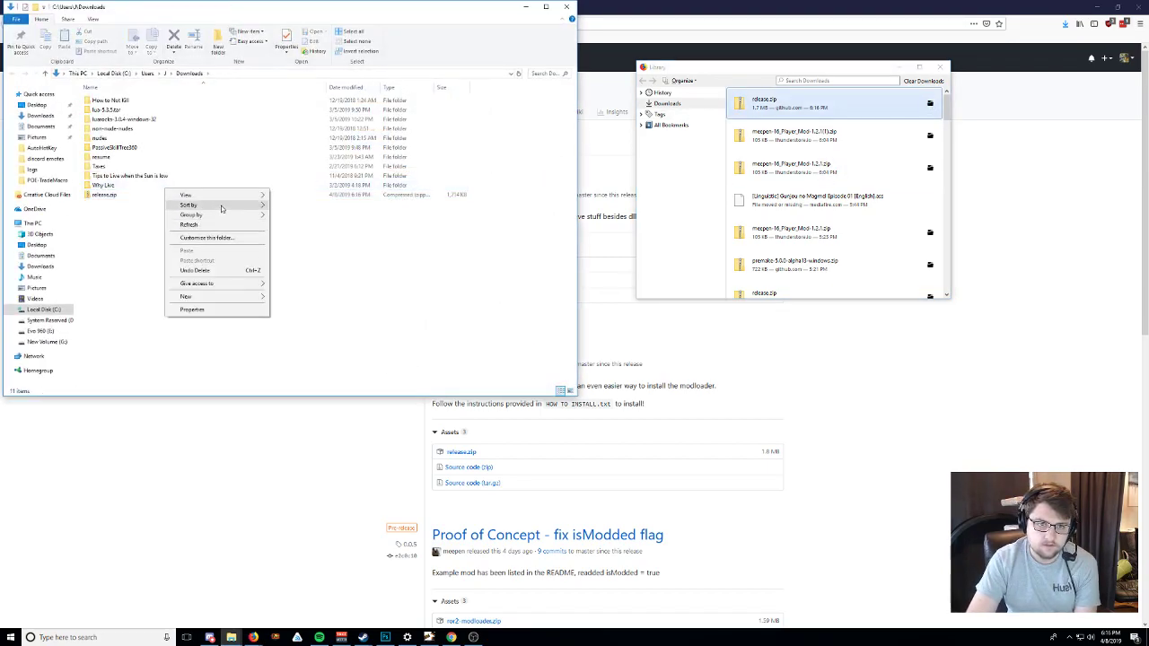
pyautogui.doubleClick(150, 195)
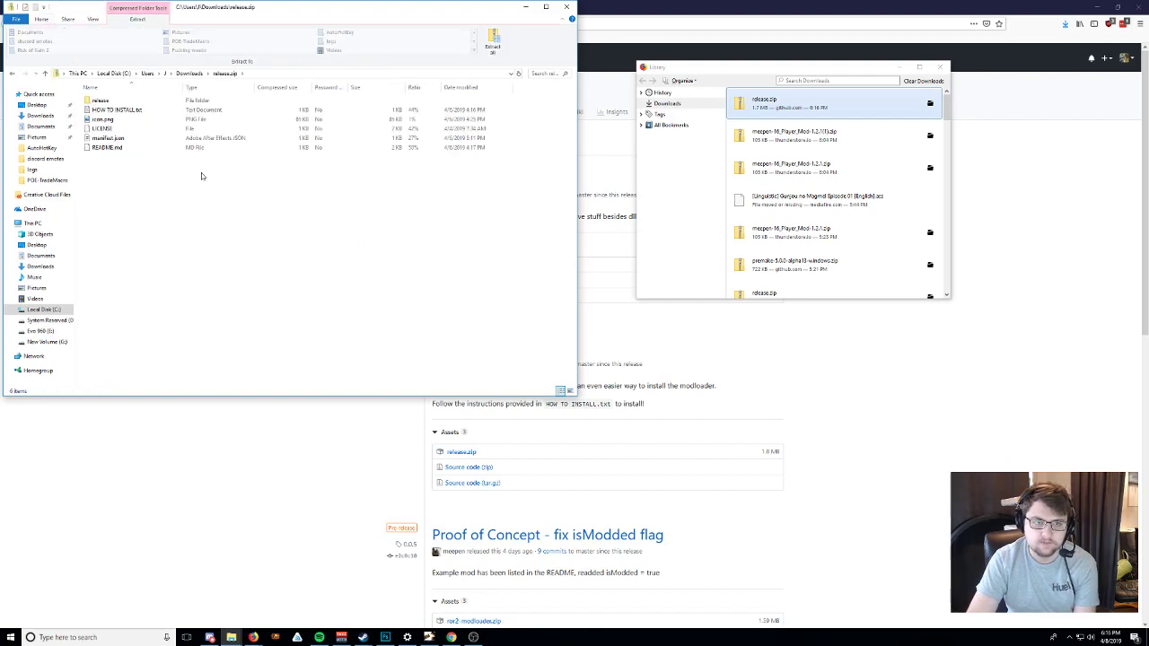
pyautogui.click(497, 42)
pyautogui.click(654, 404)
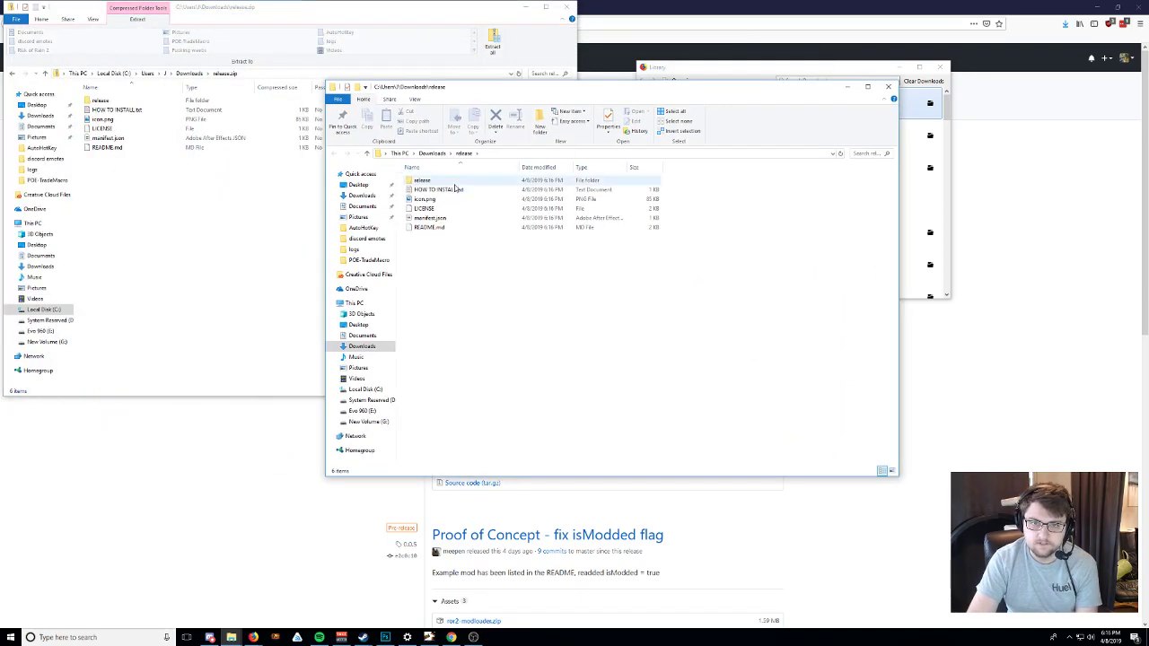
# Step: Read HOW TO INSTALL.txt in Notepad, then close it
pyautogui.click(438, 189)
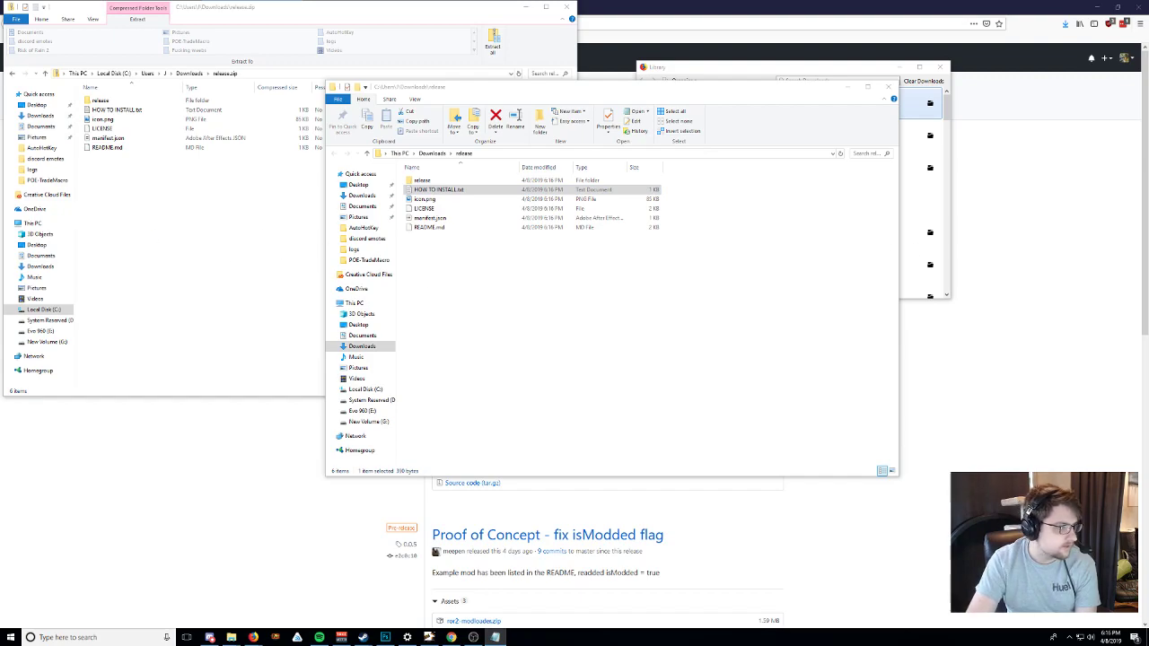
pyautogui.press('Return')
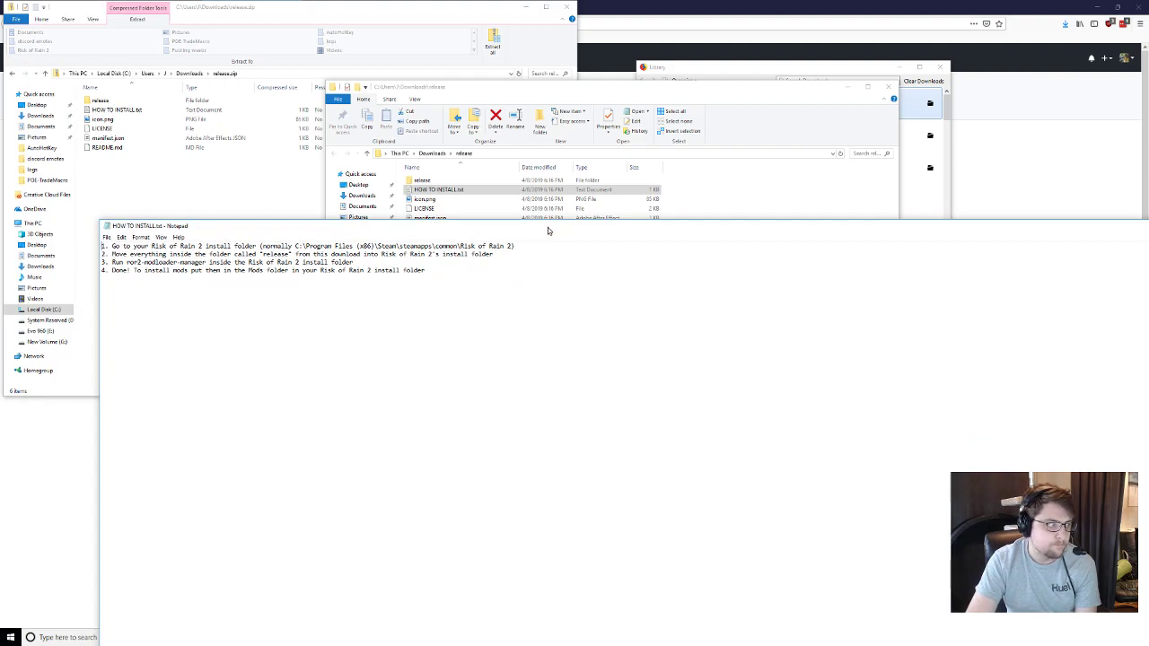
pyautogui.moveTo(548, 231); pyautogui.dragTo(529, 194)
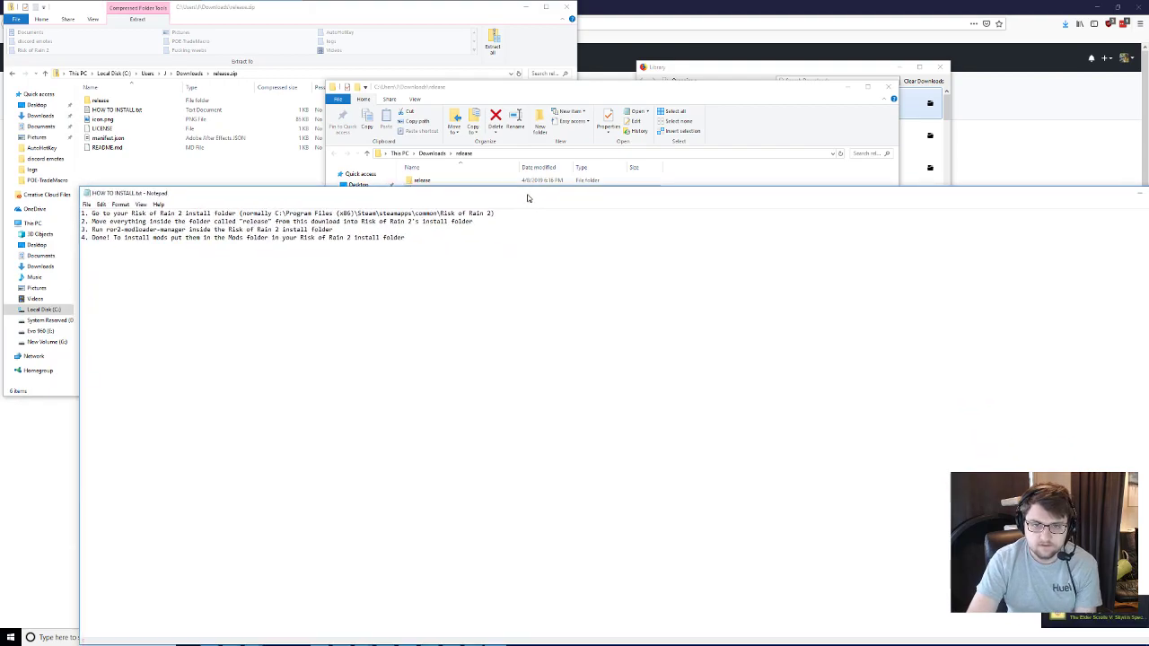
pyautogui.hotkey('alt', 'F4')
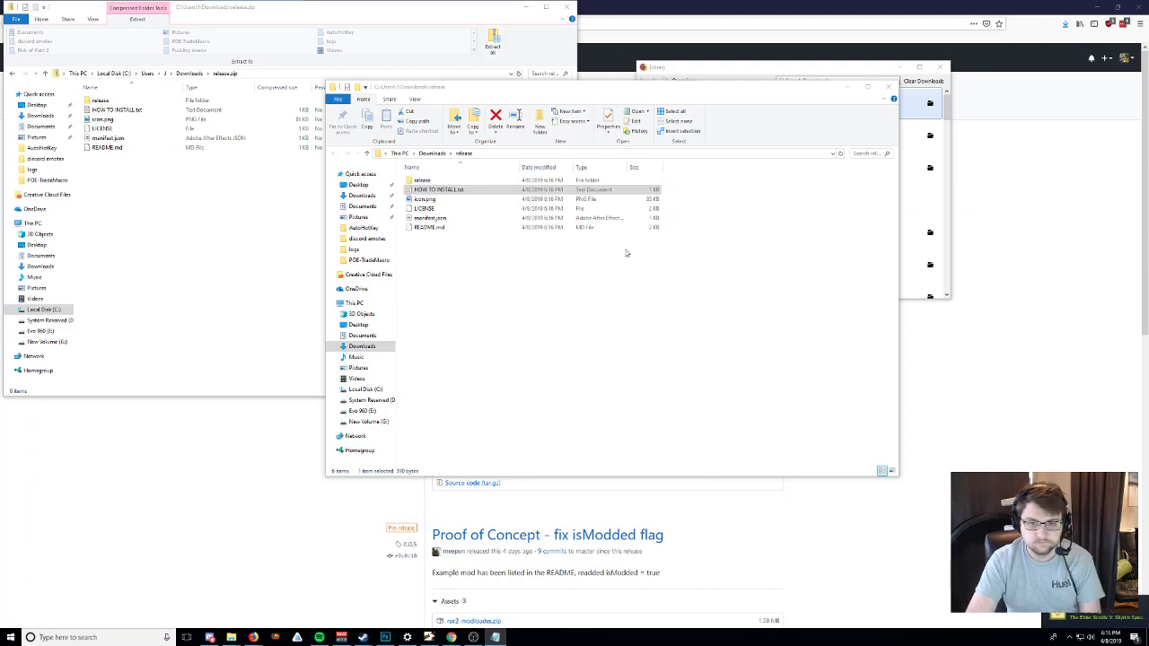
# Step: Select the three mod loader items in the inner release folder and switch to drive G:
pyautogui.doubleClick(421, 180)
pyautogui.moveTo(541, 262); pyautogui.dragTo(418, 161)
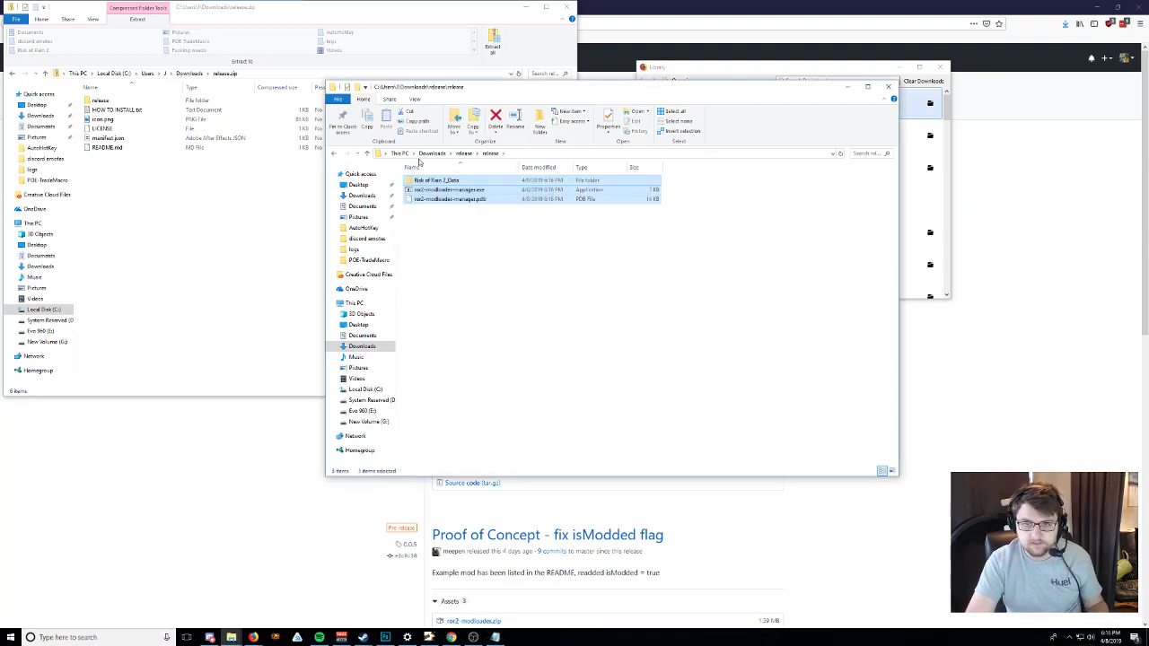
pyautogui.click(364, 421)
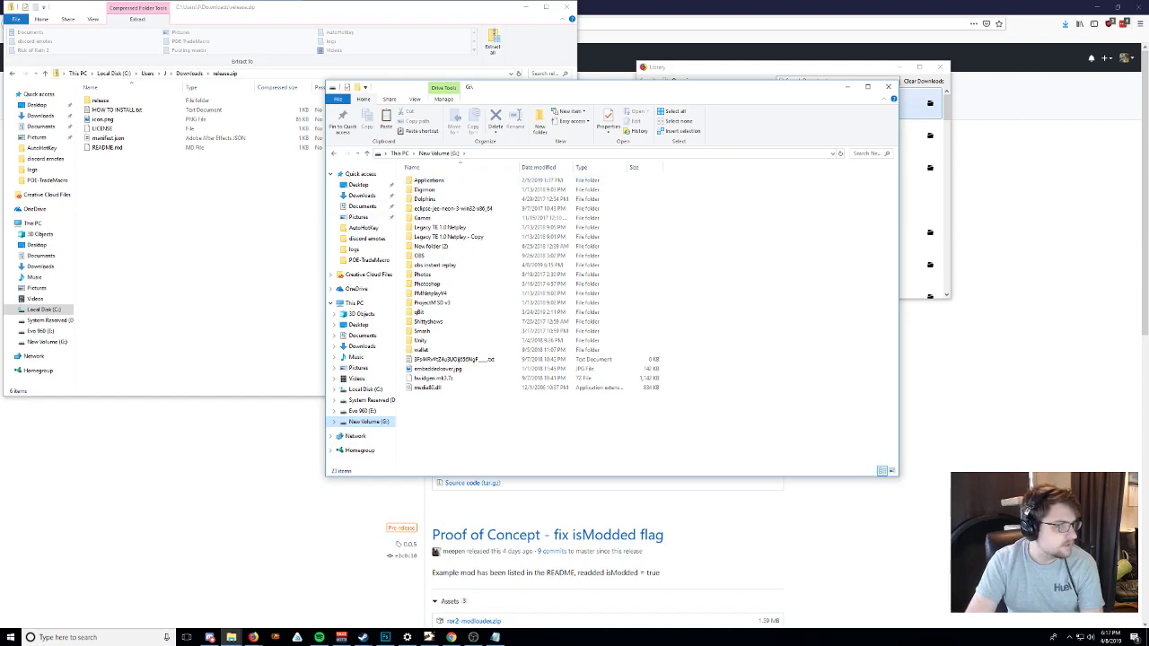
pyautogui.click(222, 200)
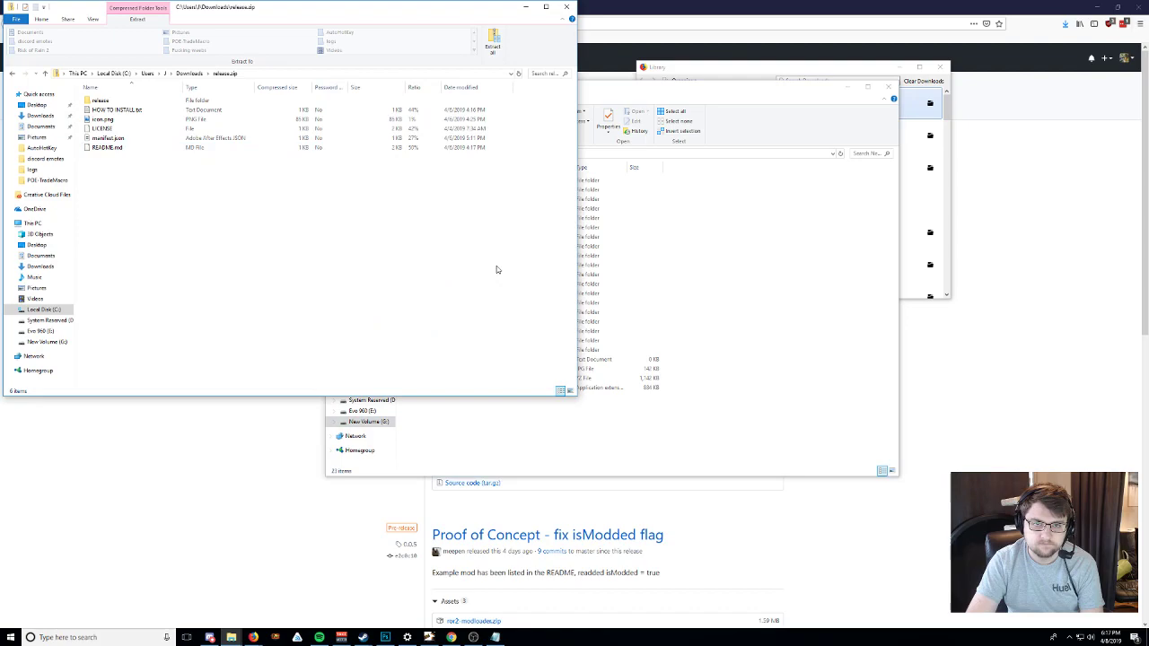
pyautogui.click(593, 414)
# Step: Paste the loader files into Applications\Steam\steamapps\common\Risk of Rain 2, replacing existing files
pyautogui.click(421, 182)
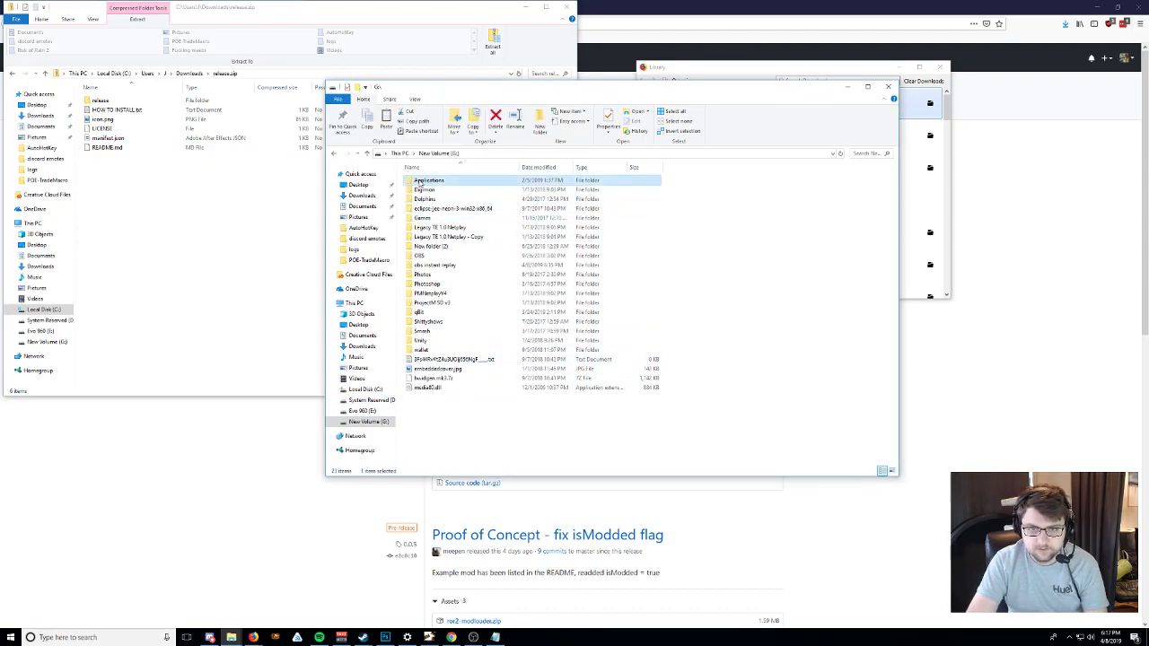
pyautogui.doubleClick(421, 182)
pyautogui.doubleClick(421, 228)
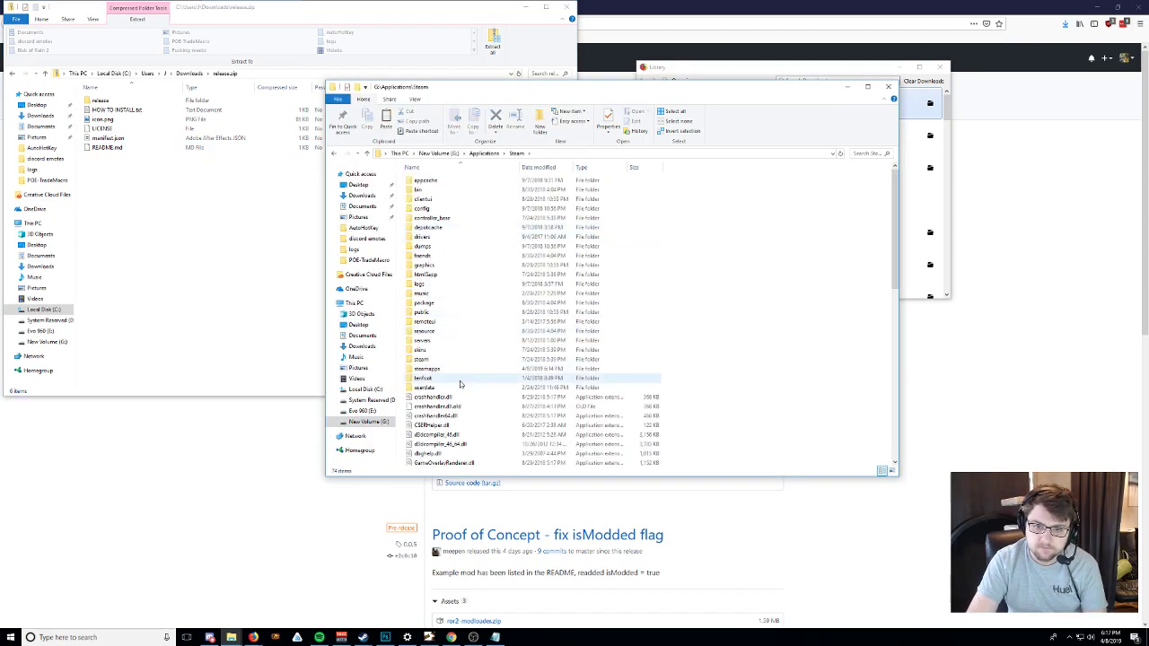
pyautogui.doubleClick(425, 368)
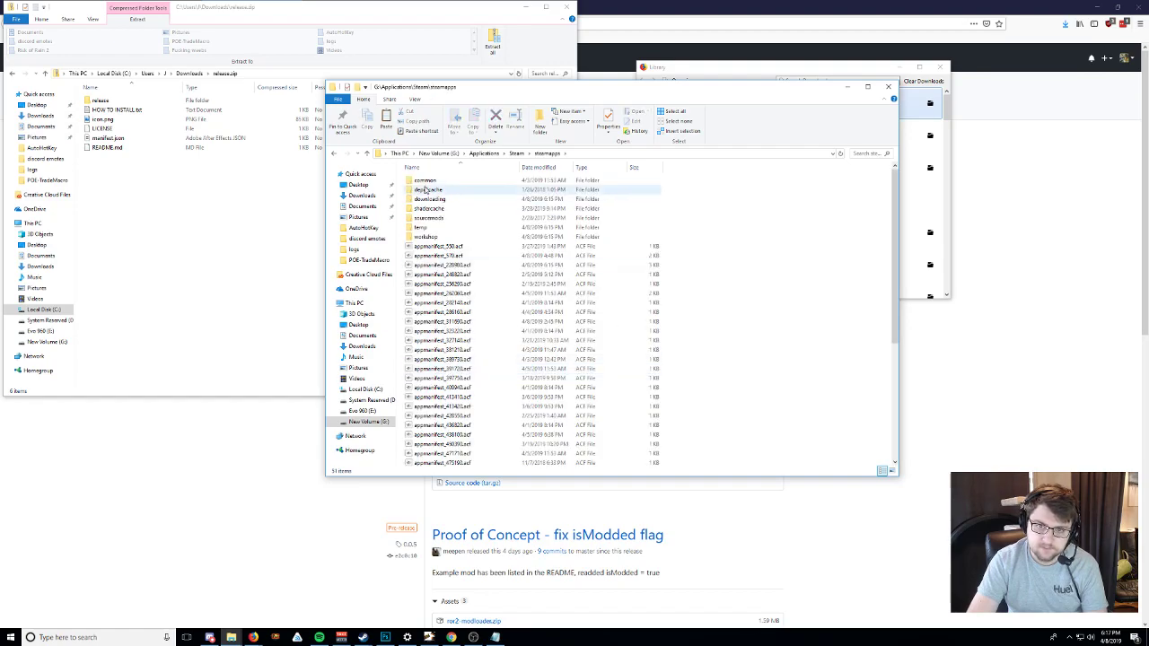
pyautogui.doubleClick(421, 181)
pyautogui.doubleClick(424, 454)
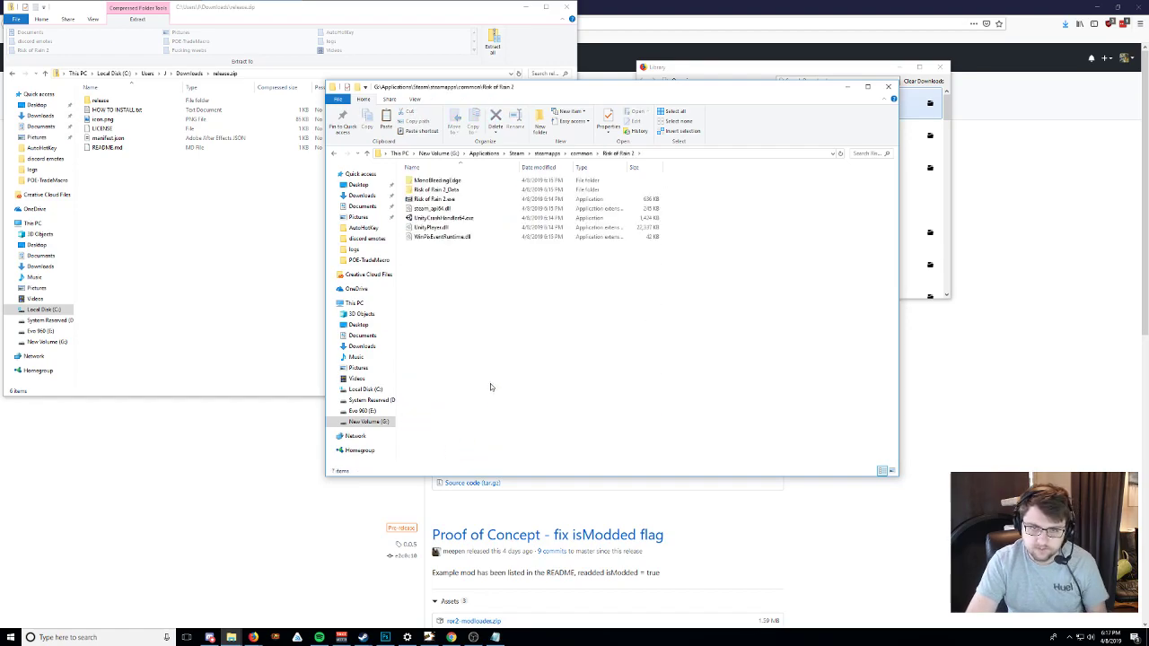
pyautogui.hotkey('ctrl', 'v')
pyautogui.click(549, 247)
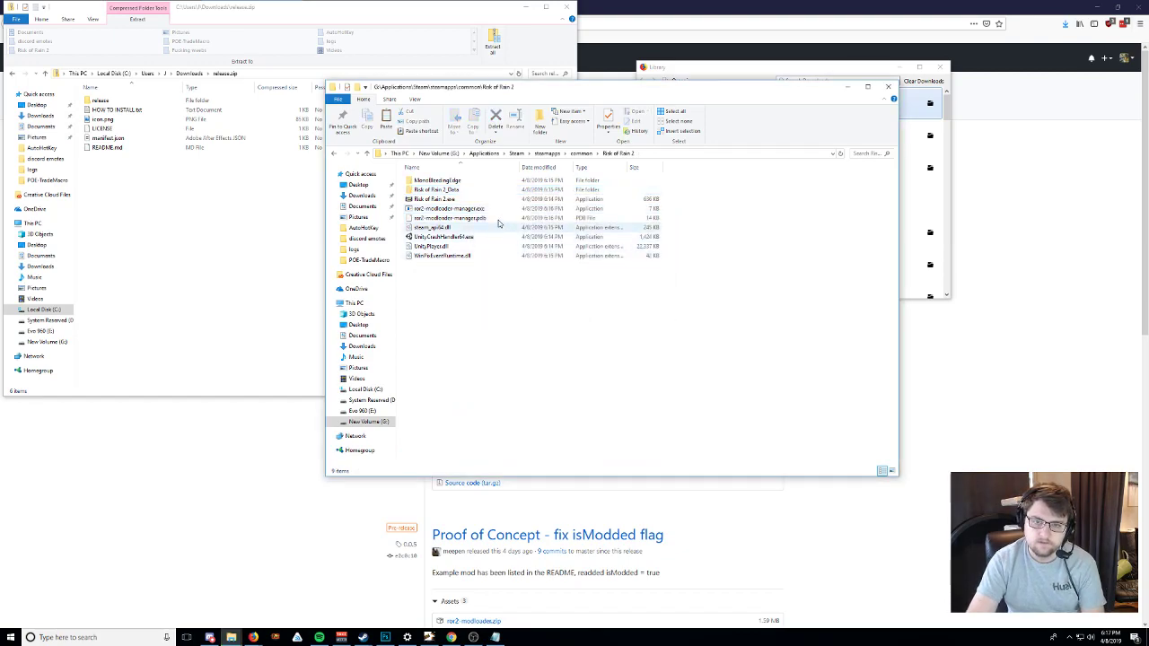
# Step: Run ror2-modloader-manager.exe past the security warning and close its finished console
pyautogui.doubleClick(467, 208)
pyautogui.click(603, 328)
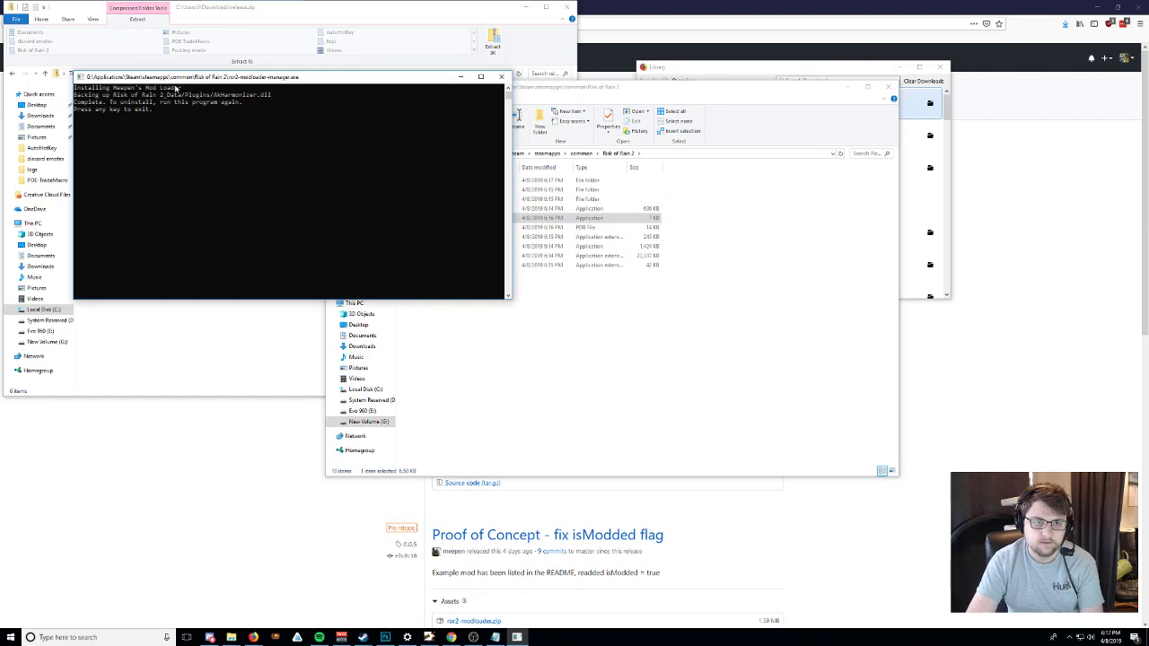
pyautogui.click(501, 78)
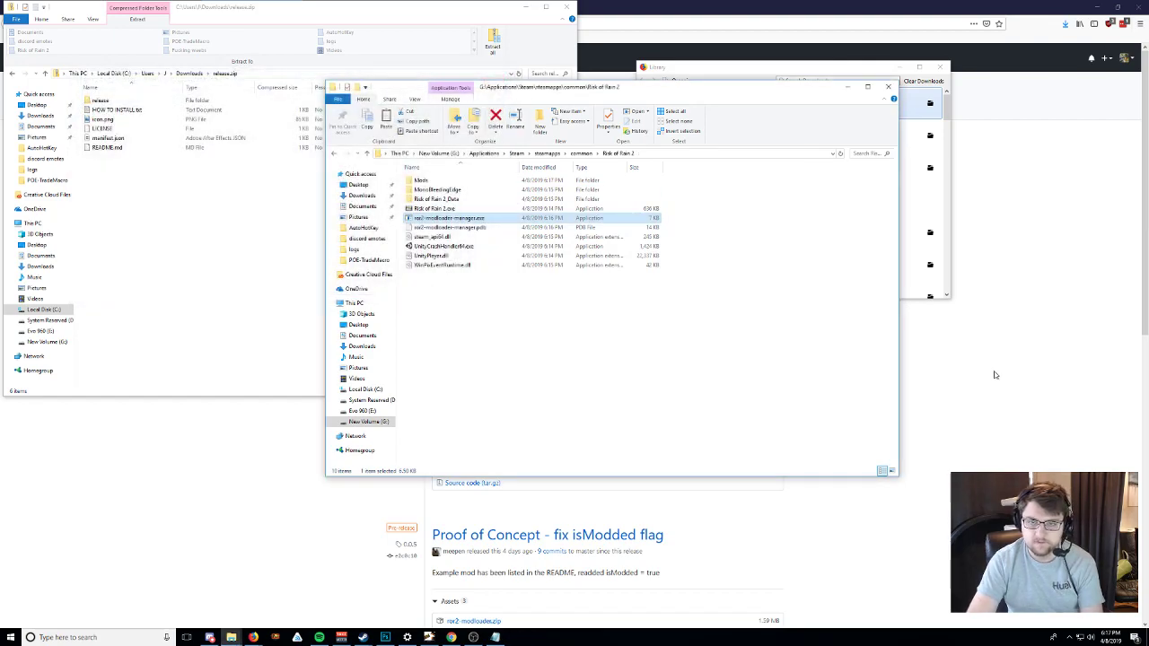
pyautogui.click(995, 371)
# Step: Save the 16 Player Mod version 1.2.1 zip from Thunderstore's Available versions list
pyautogui.click(148, 7)
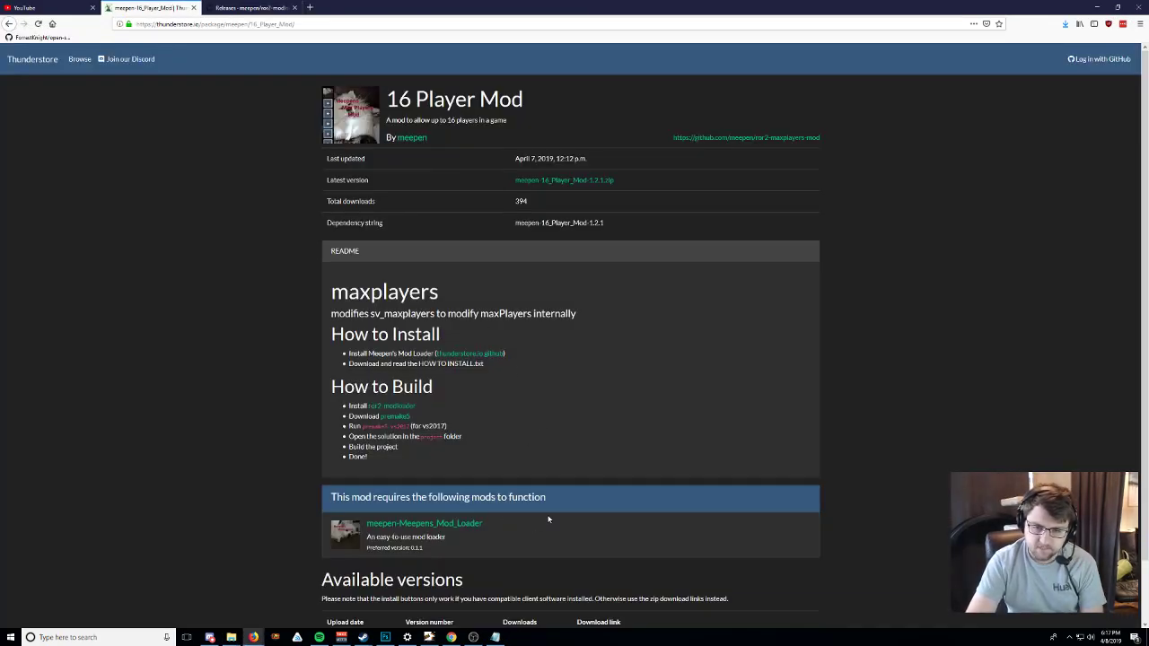
pyautogui.scroll(-2, 665, 529)
pyautogui.rightClick(652, 579)
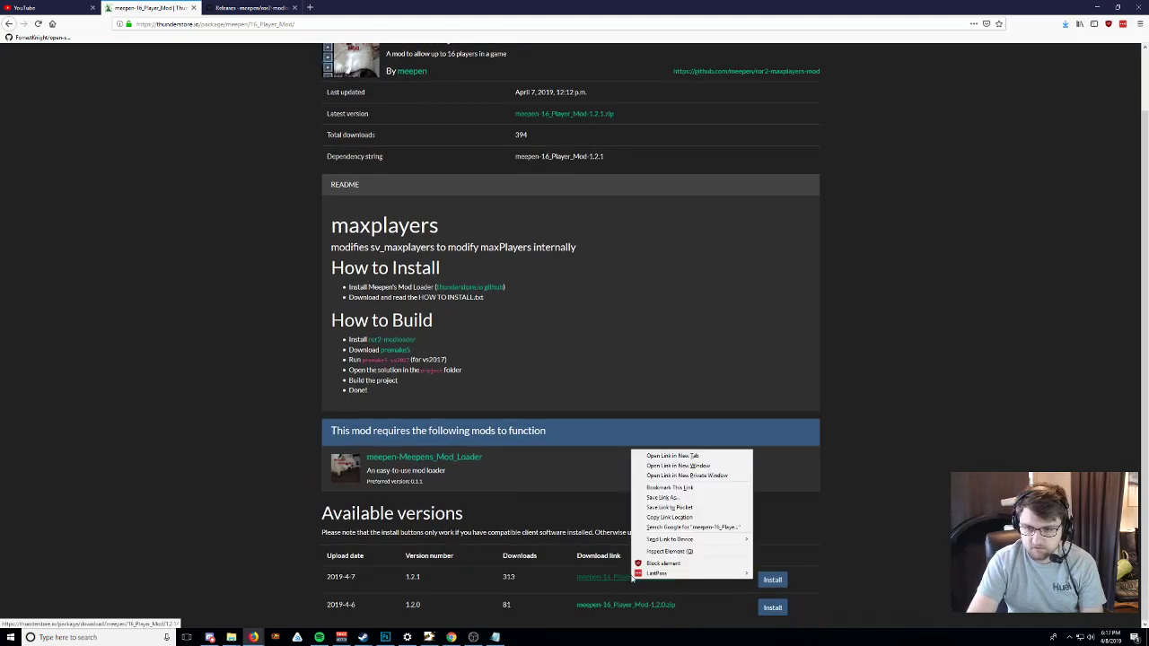
pyautogui.click(682, 454)
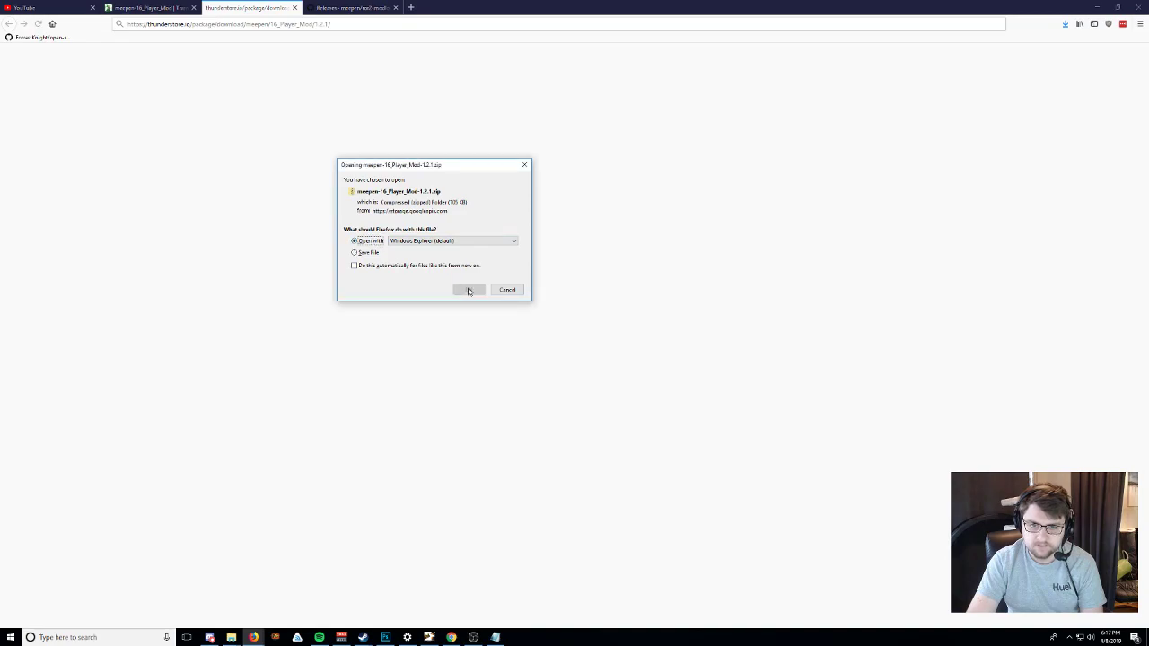
pyautogui.click(355, 253)
pyautogui.press('Return')
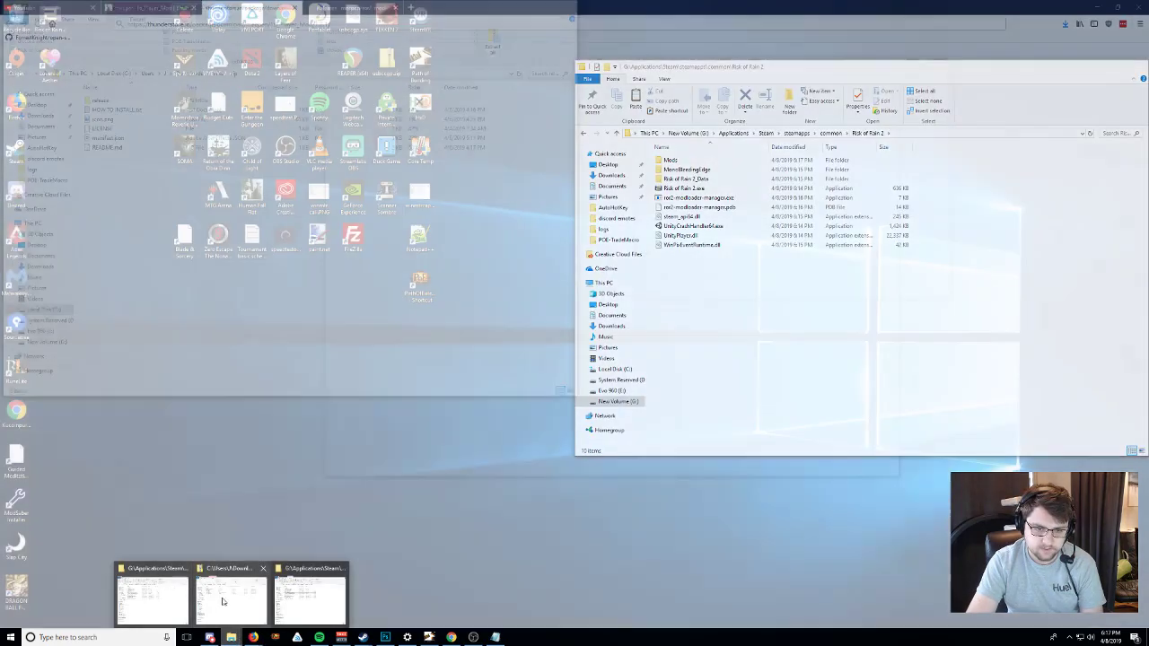
# Step: Extract the meepen-16_Player_Mod-1.2.1 zip in Downloads to its suggested folder
pyautogui.moveTo(232, 637)
pyautogui.click(228, 599)
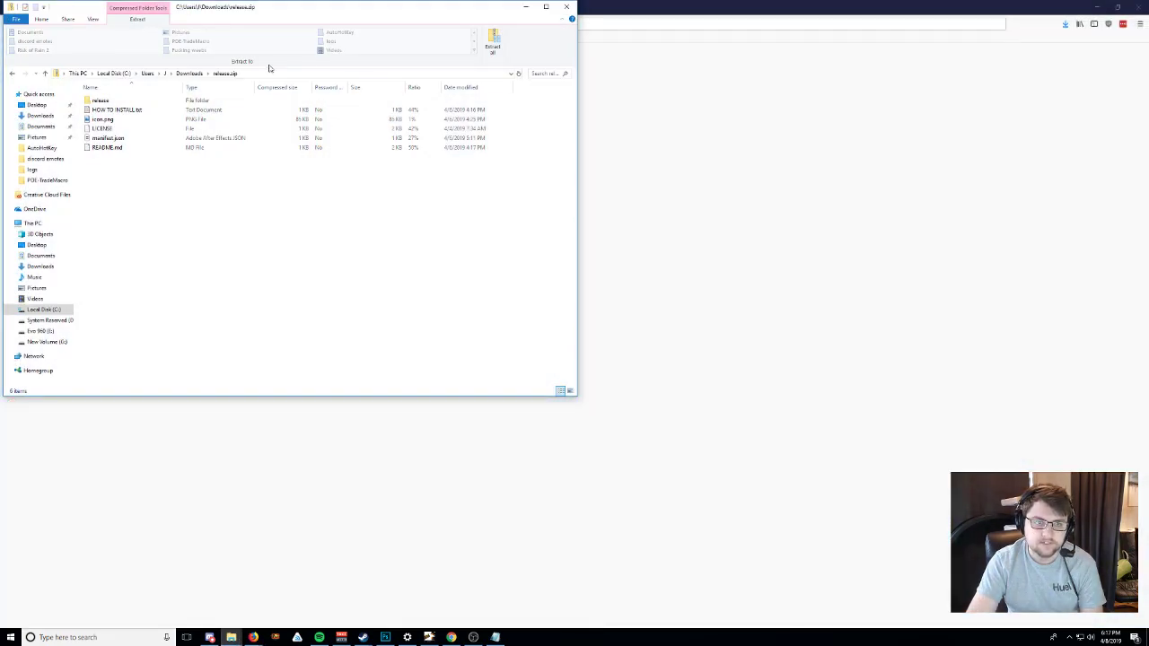
pyautogui.click(188, 74)
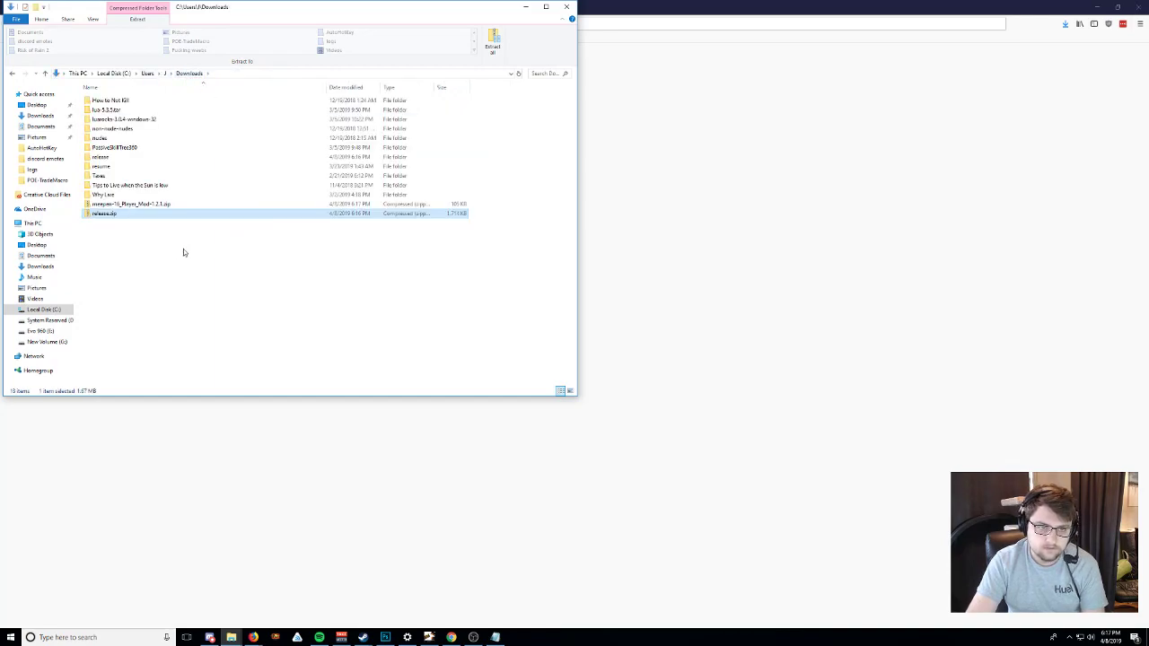
pyautogui.doubleClick(161, 204)
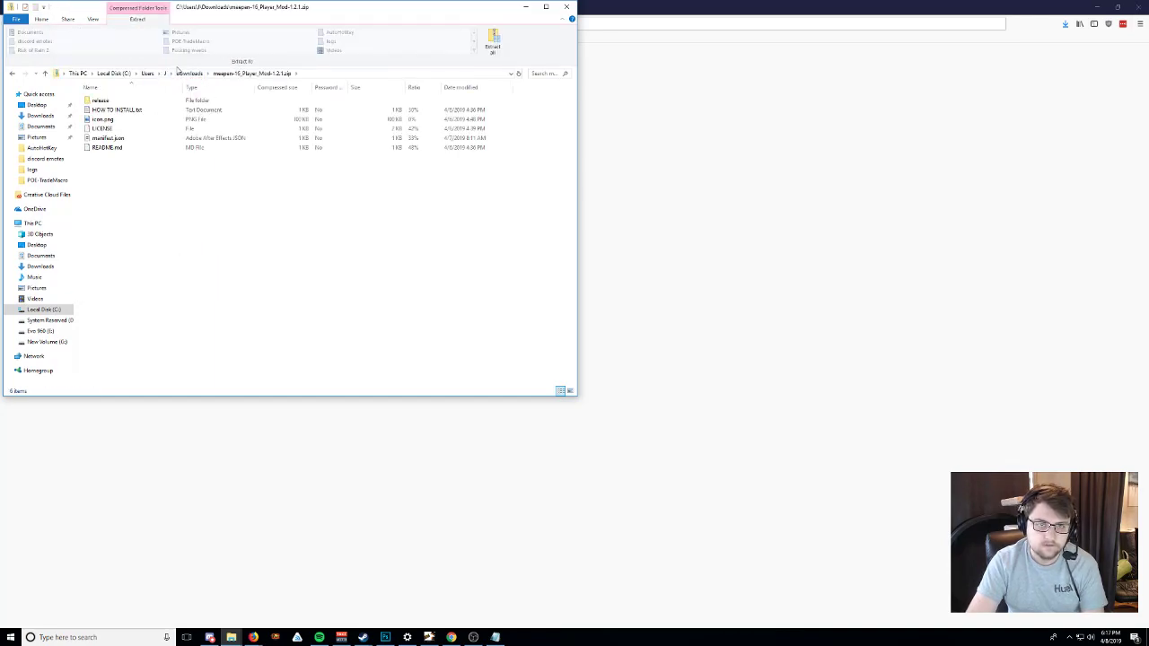
pyautogui.click(492, 40)
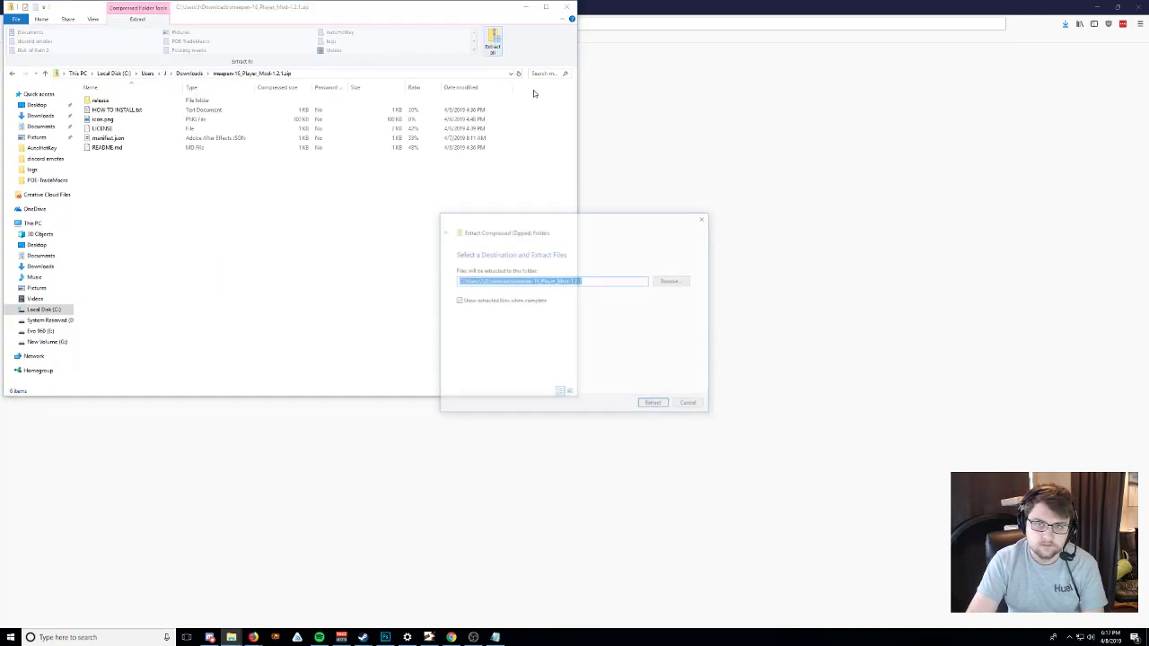
pyautogui.click(655, 405)
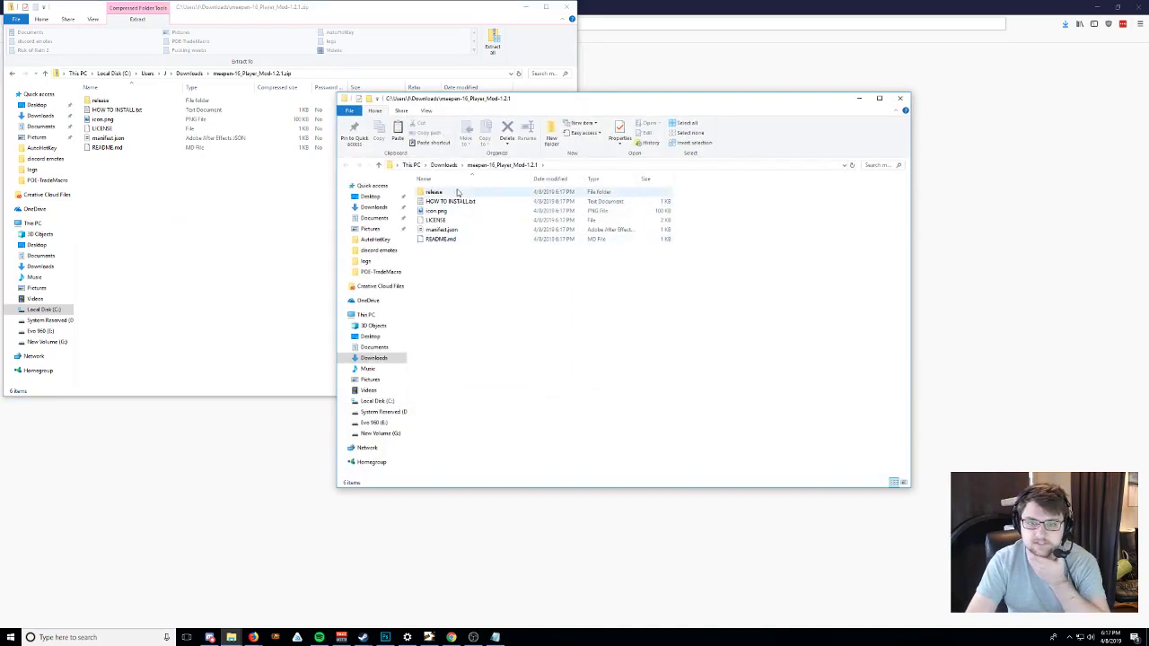
# Step: Inspect the extracted release\Mods files, including maxplayers.dll, then return to the extracted folder
pyautogui.doubleClick(459, 193)
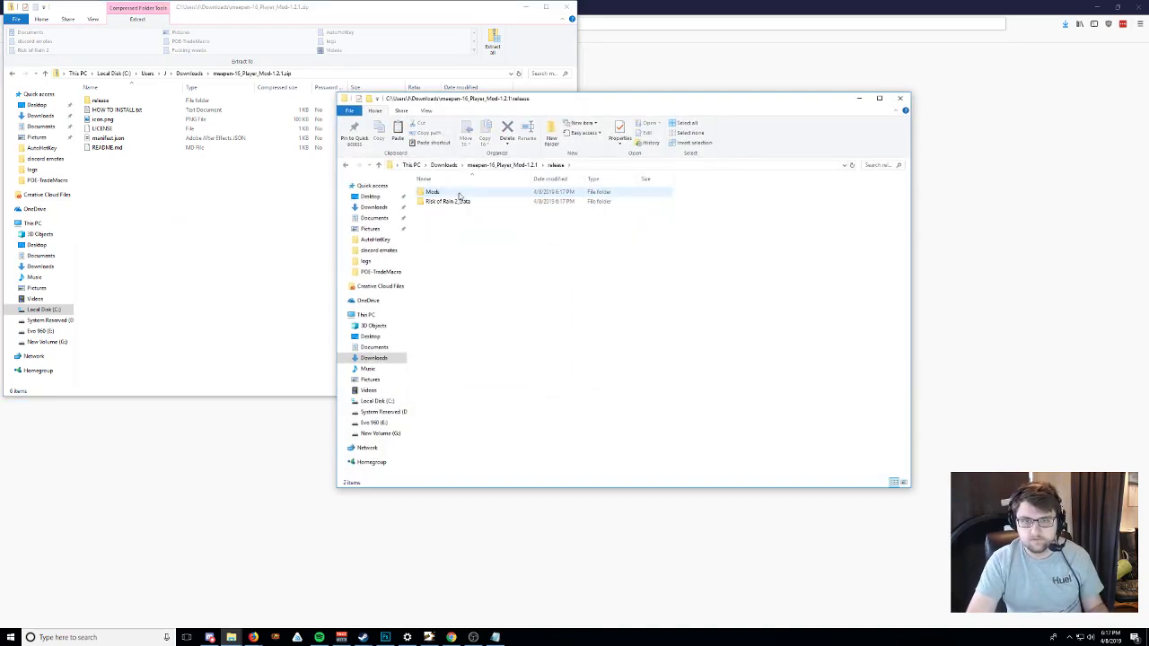
pyautogui.click(458, 193)
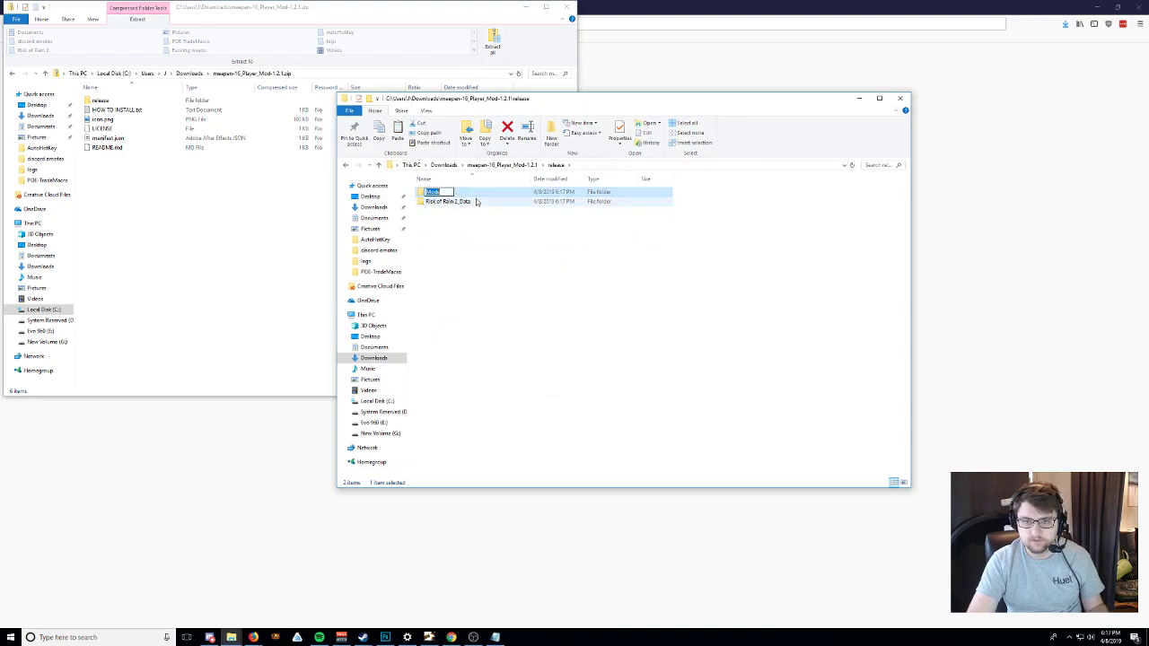
pyautogui.doubleClick(476, 195)
pyautogui.hotkey('ctrl', 'a')
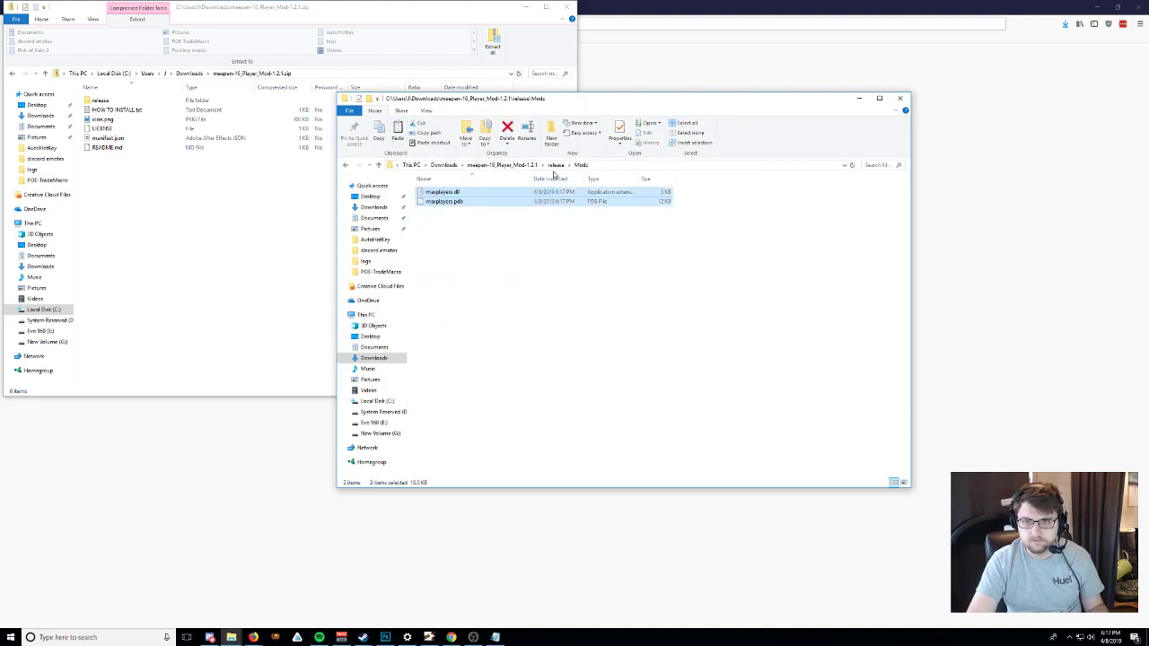
pyautogui.click(529, 165)
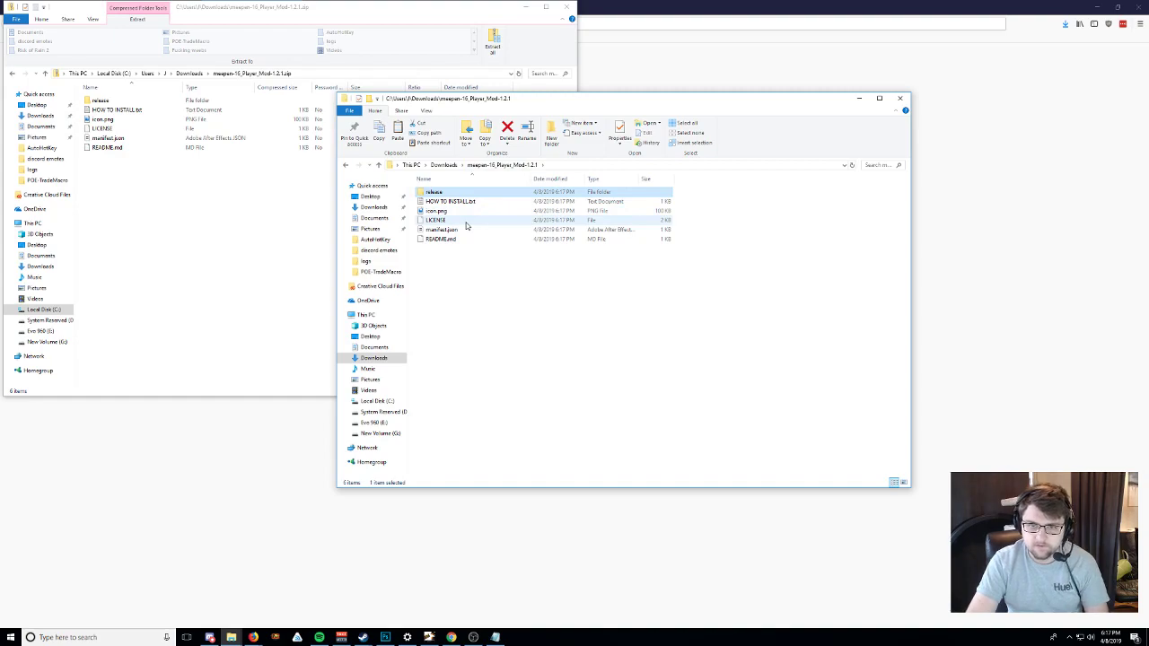
# Step: Read the mod's HOW TO INSTALL.txt, then open its release folder
pyautogui.doubleClick(444, 202)
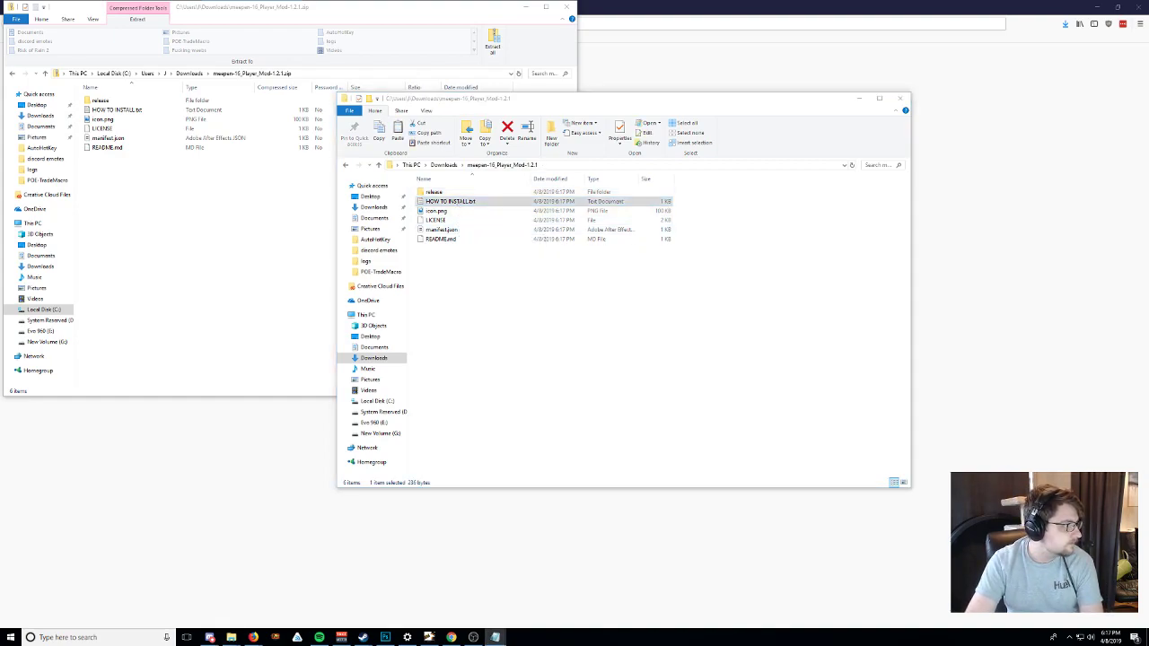
pyautogui.hotkey('alt', 'Tab')
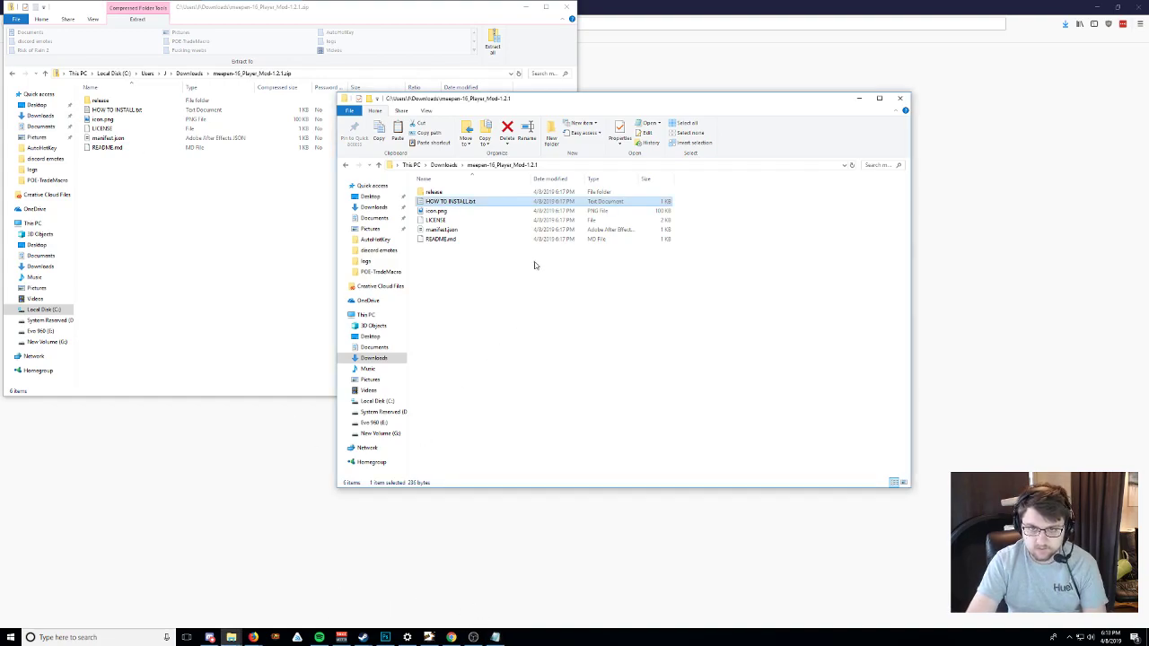
pyautogui.doubleClick(433, 192)
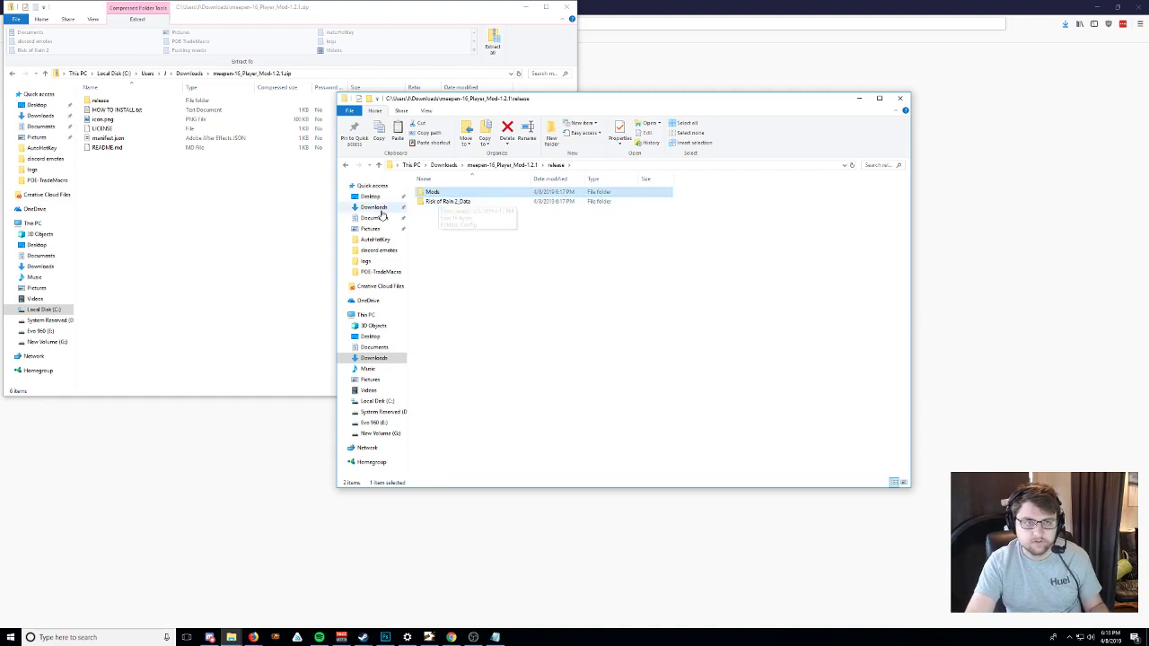
# Step: Open G:\Applications\Steam\steamapps\common\Risk of Rain 2 in File Explorer
pyautogui.click(375, 433)
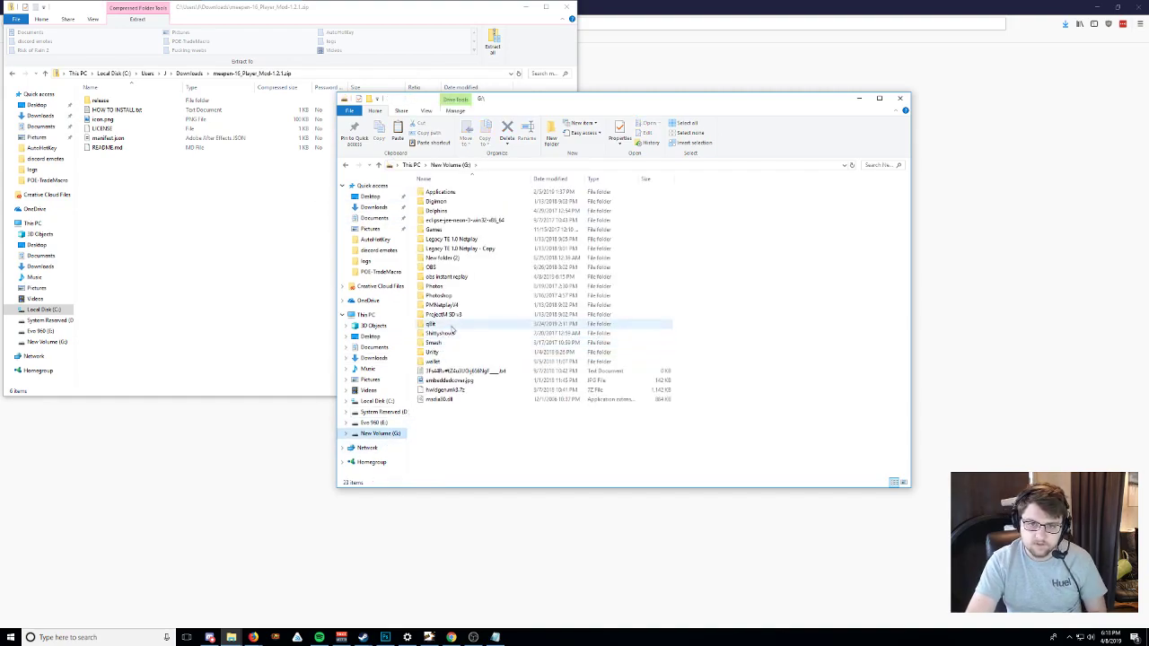
pyautogui.doubleClick(439, 192)
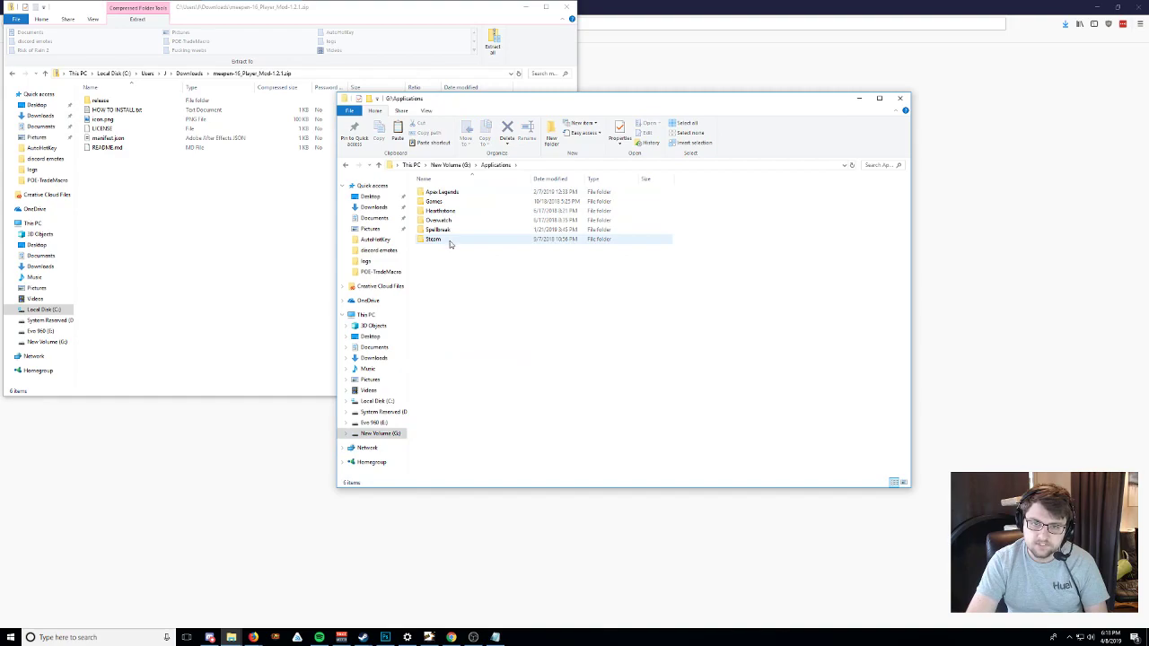
pyautogui.doubleClick(452, 239)
pyautogui.doubleClick(438, 381)
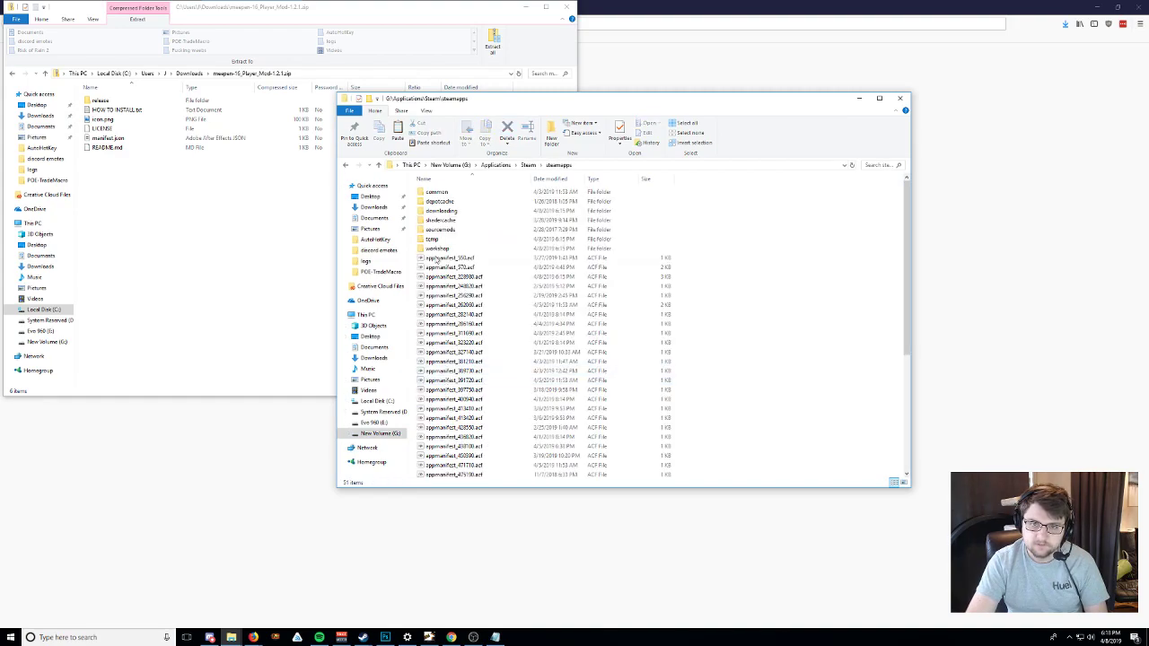
pyautogui.doubleClick(432, 192)
pyautogui.scroll(-1, 463, 473)
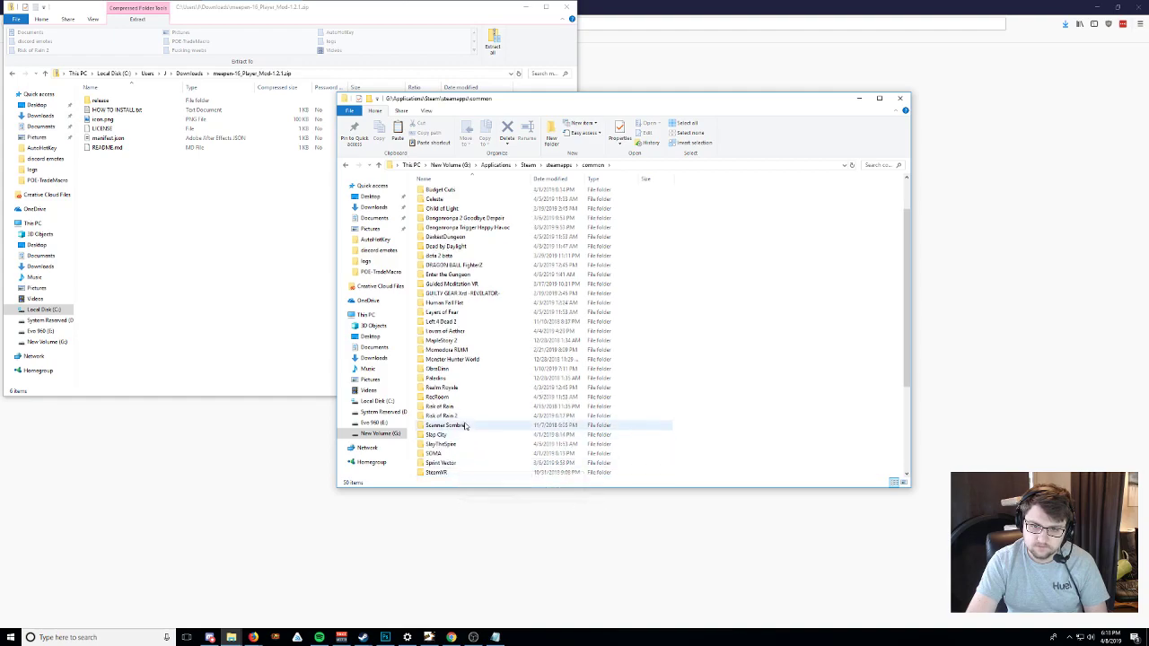
pyautogui.doubleClick(439, 444)
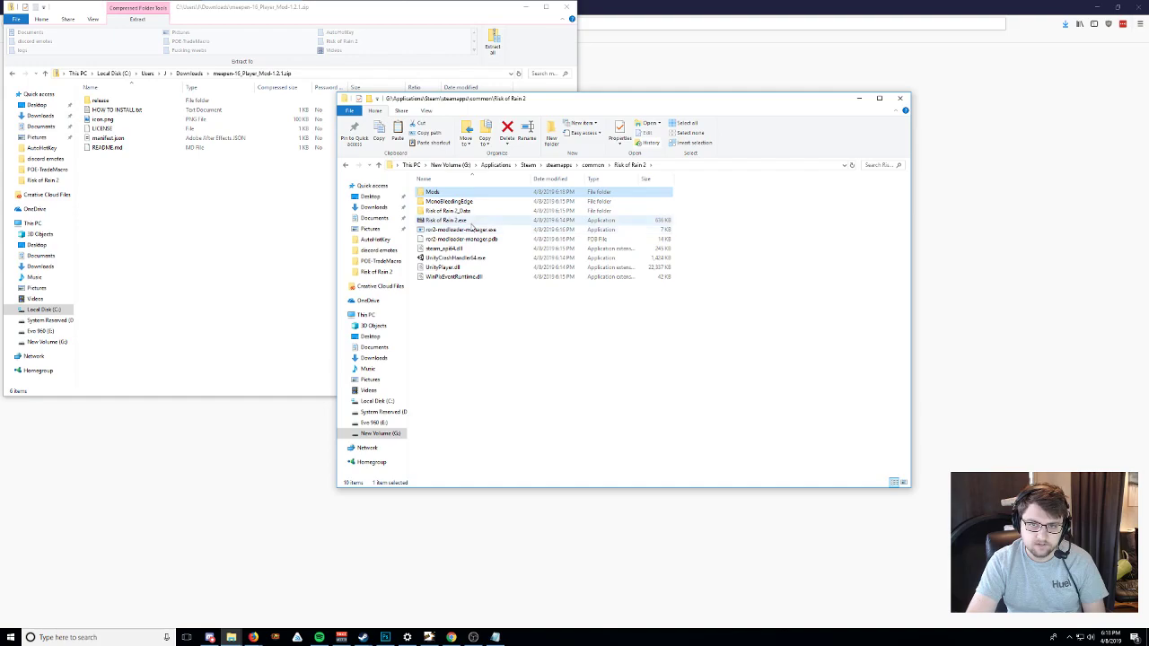
# Step: Launch Risk of Rain 2, enter the Multiplayer lobby with the existing profile, then exit
pyautogui.click(377, 601)
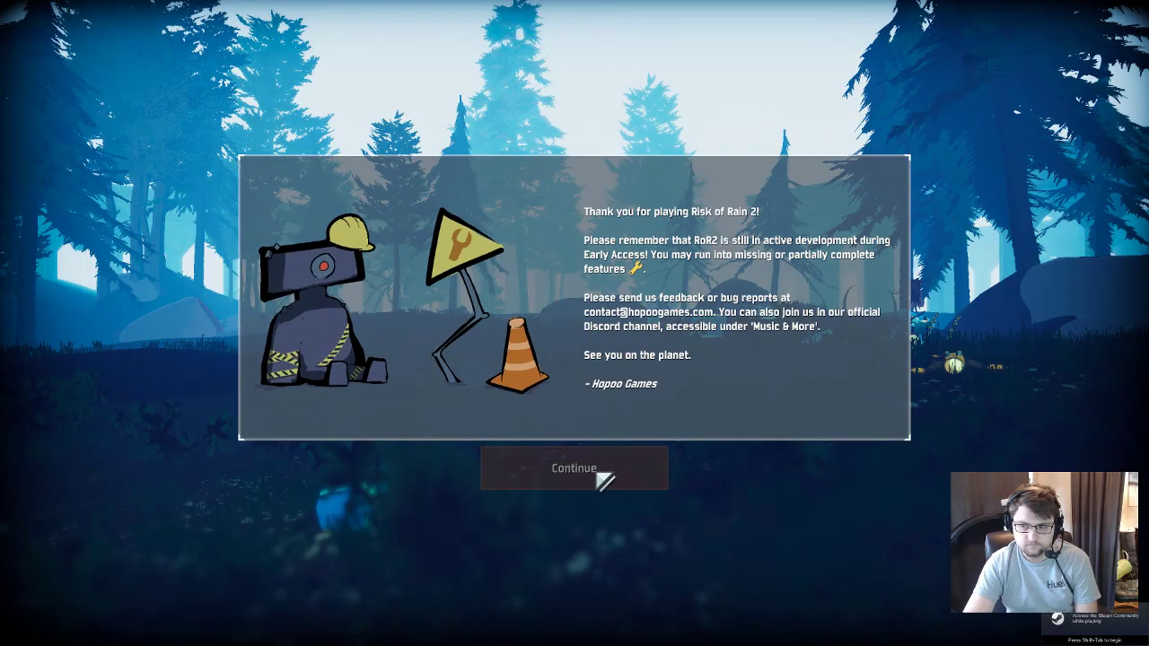
pyautogui.click(597, 474)
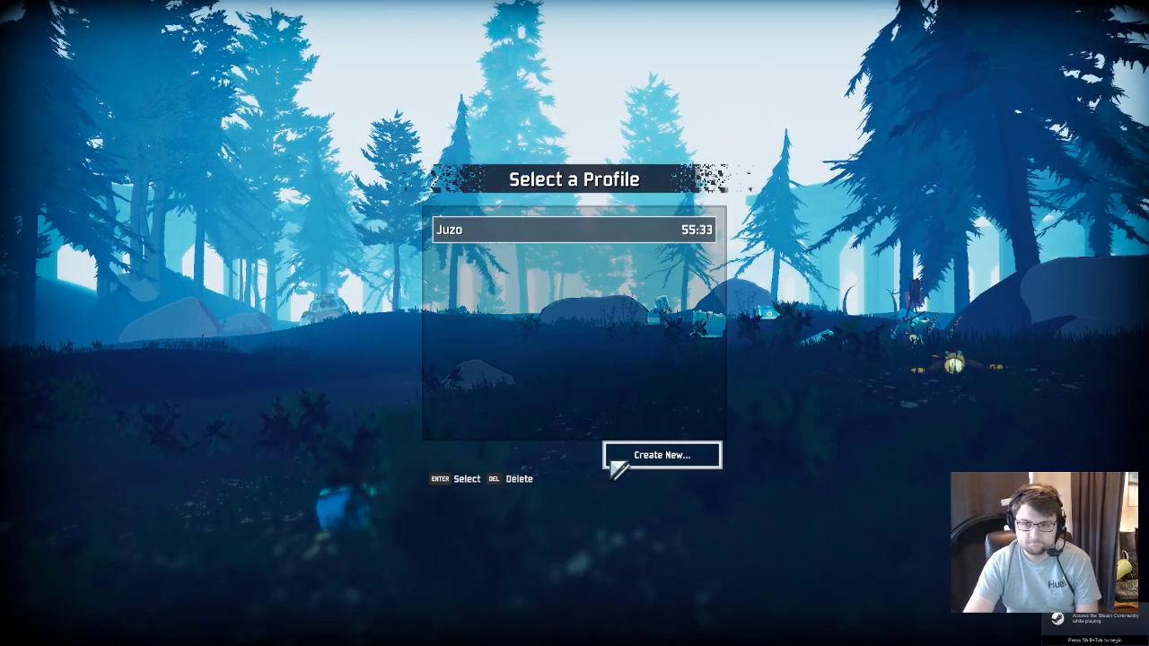
pyautogui.click(512, 230)
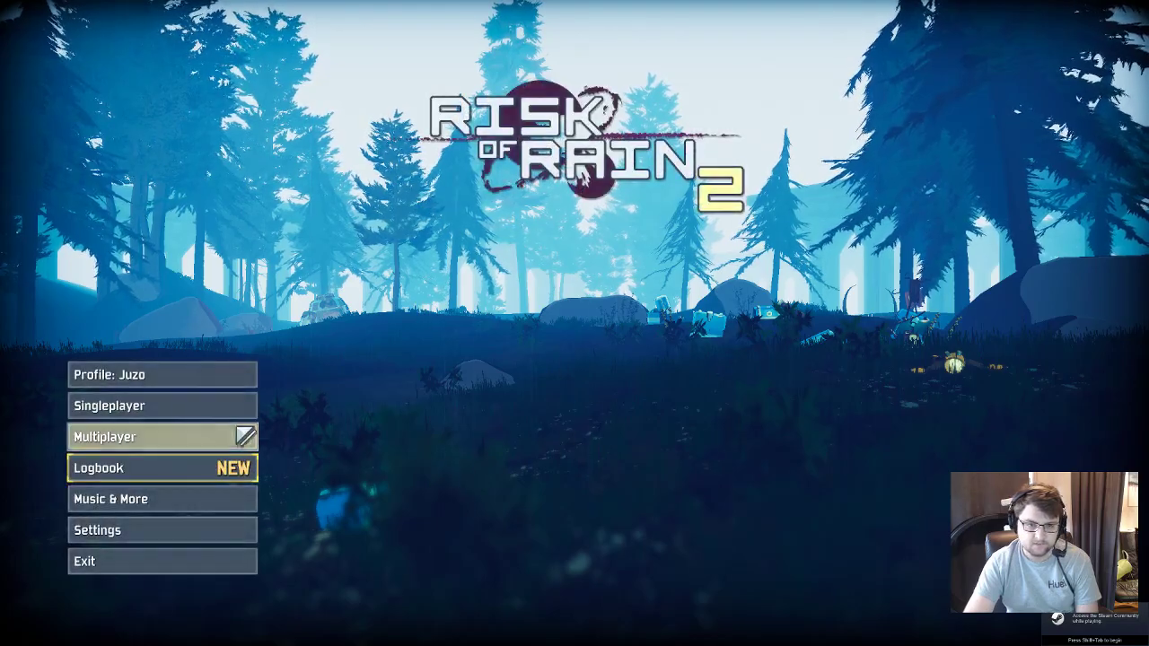
pyautogui.click(245, 436)
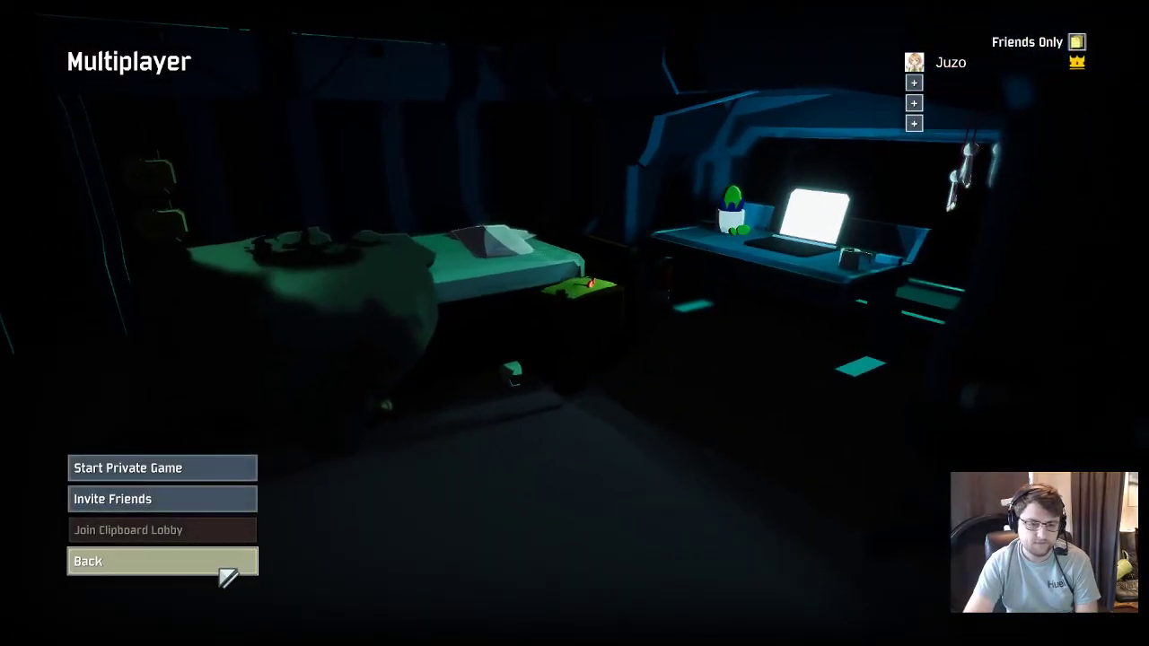
pyautogui.click(224, 572)
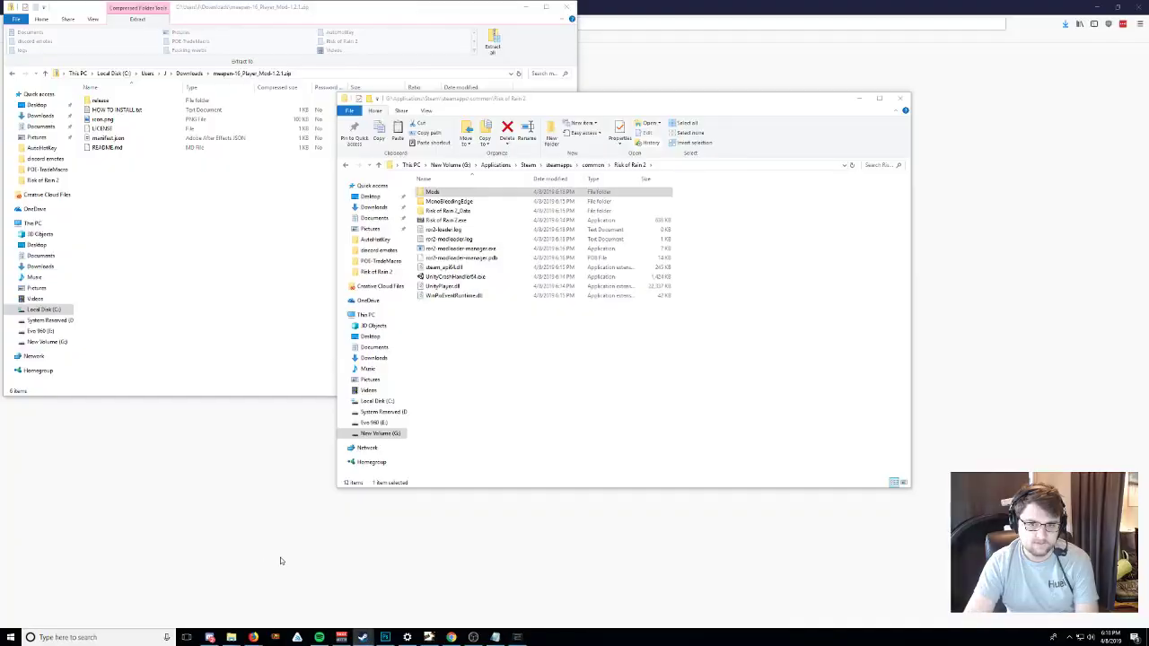
pyautogui.moveTo(377, 314)
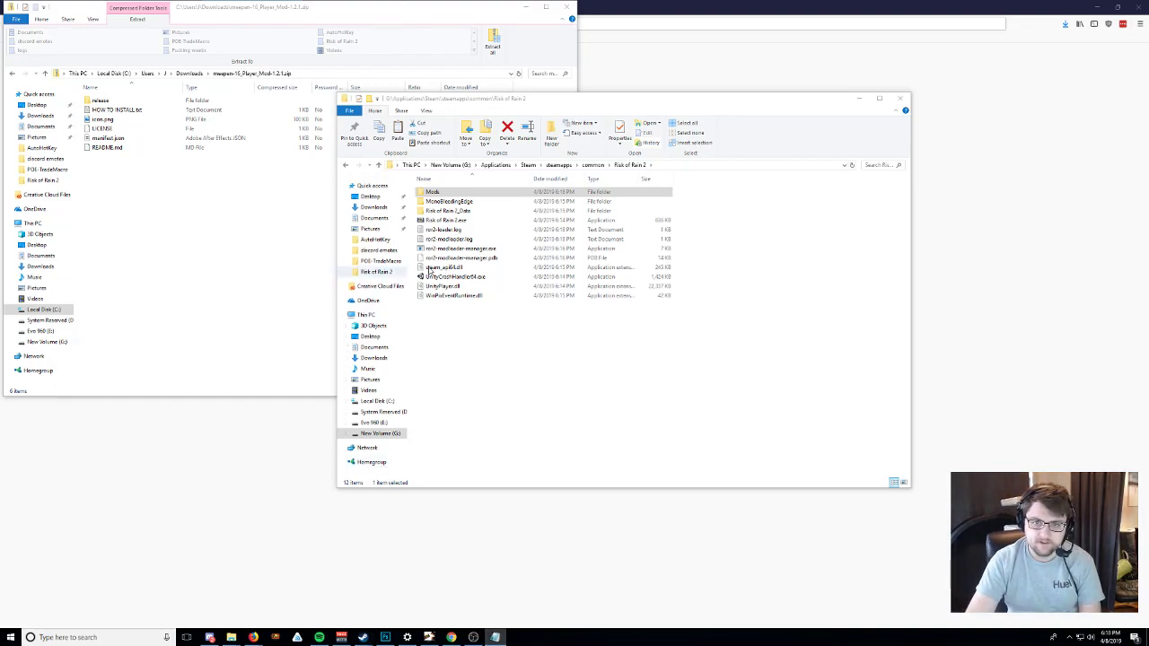
# Step: Copy the mod's Risk of Rain 2_Data folder into the game folder and launch Risk of Rain 2.exe
pyautogui.moveTo(434, 99); pyautogui.dragTo(524, 224)
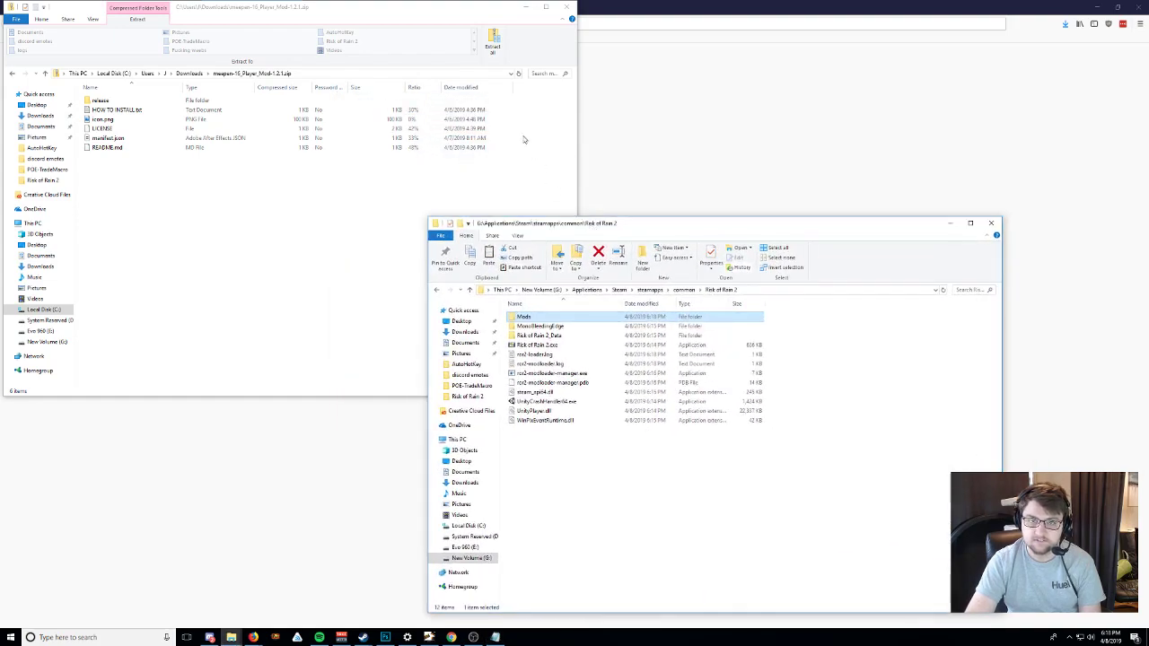
pyautogui.click(189, 73)
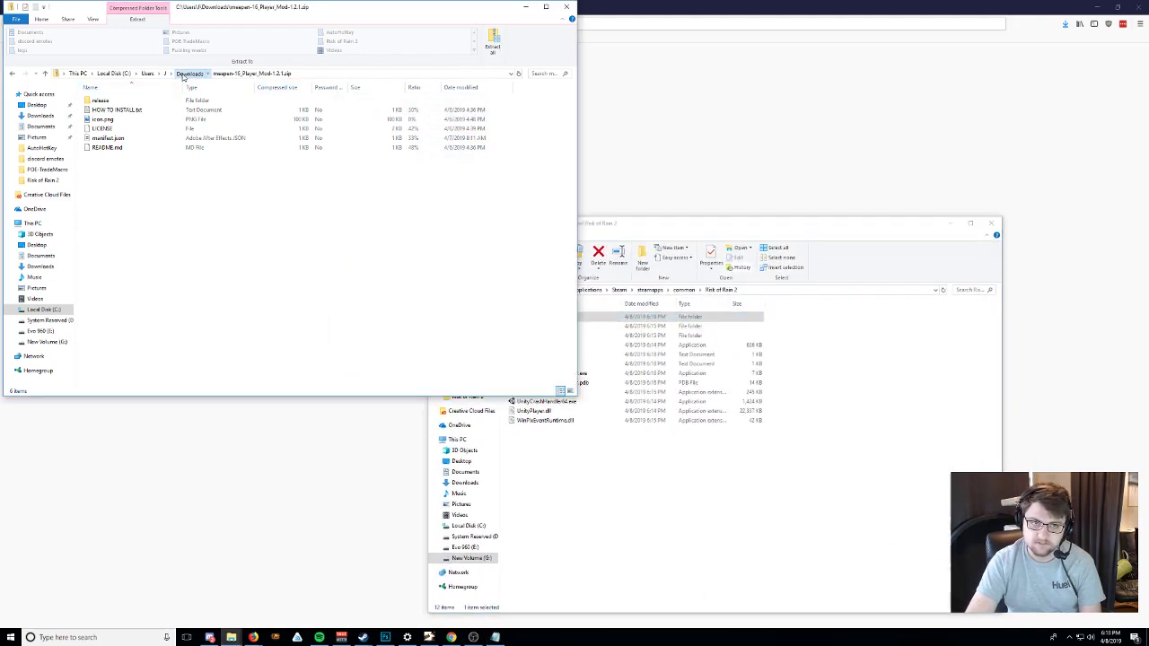
pyautogui.doubleClick(174, 128)
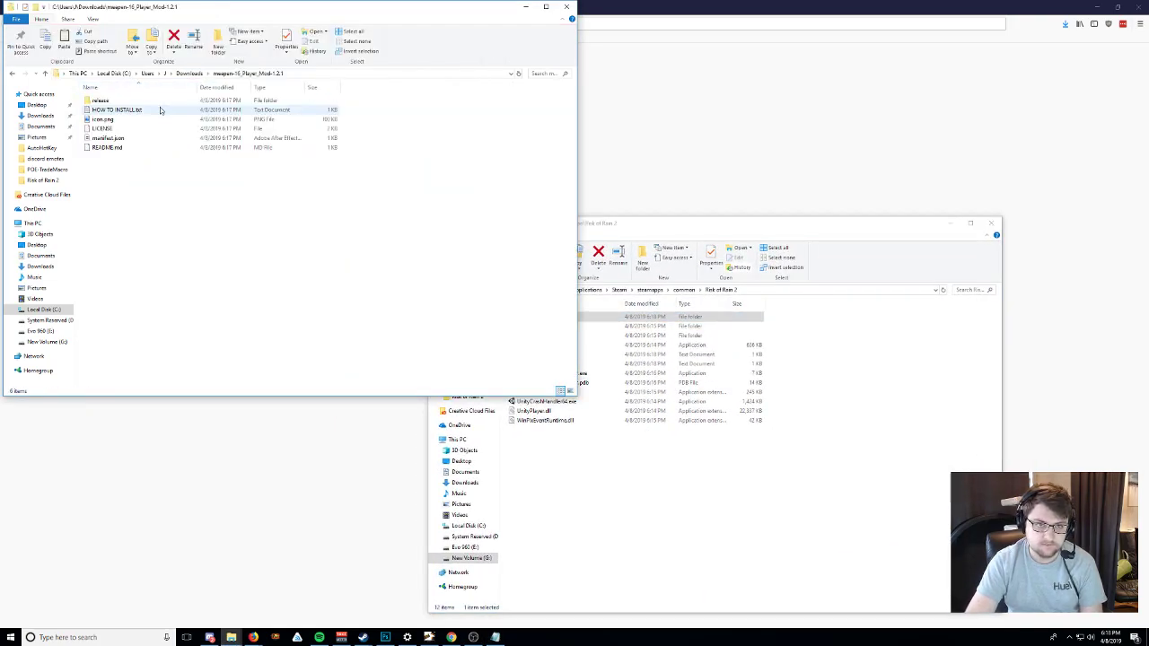
pyautogui.doubleClick(141, 101)
pyautogui.click(146, 111)
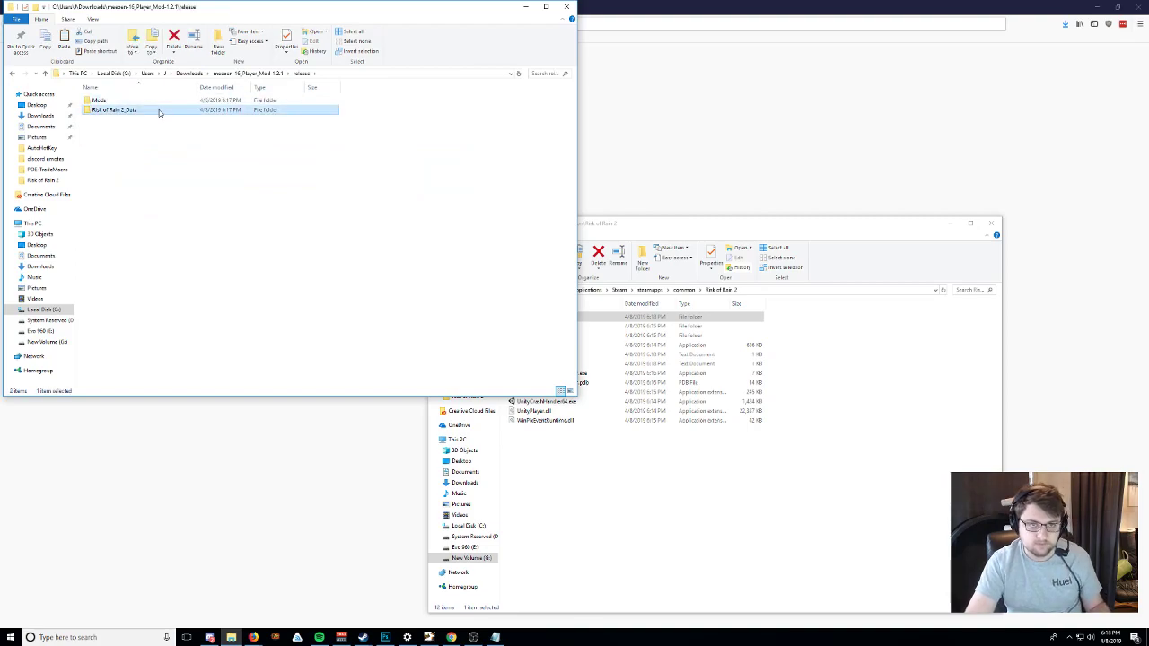
pyautogui.moveTo(159, 109); pyautogui.dragTo(626, 472)
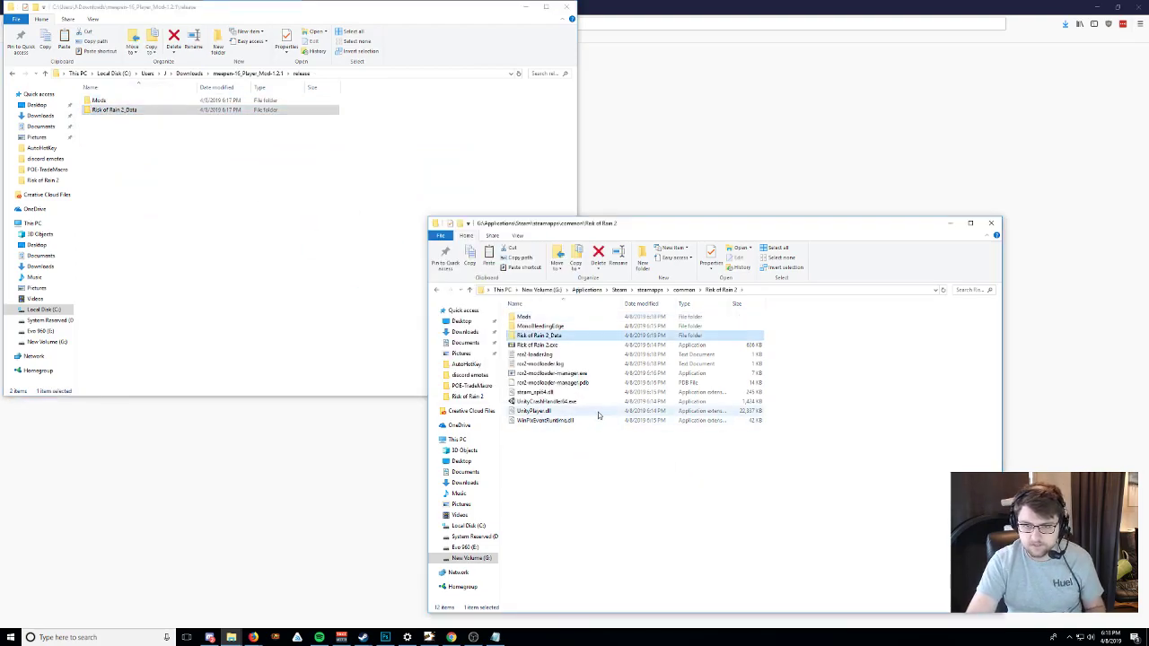
pyautogui.doubleClick(575, 345)
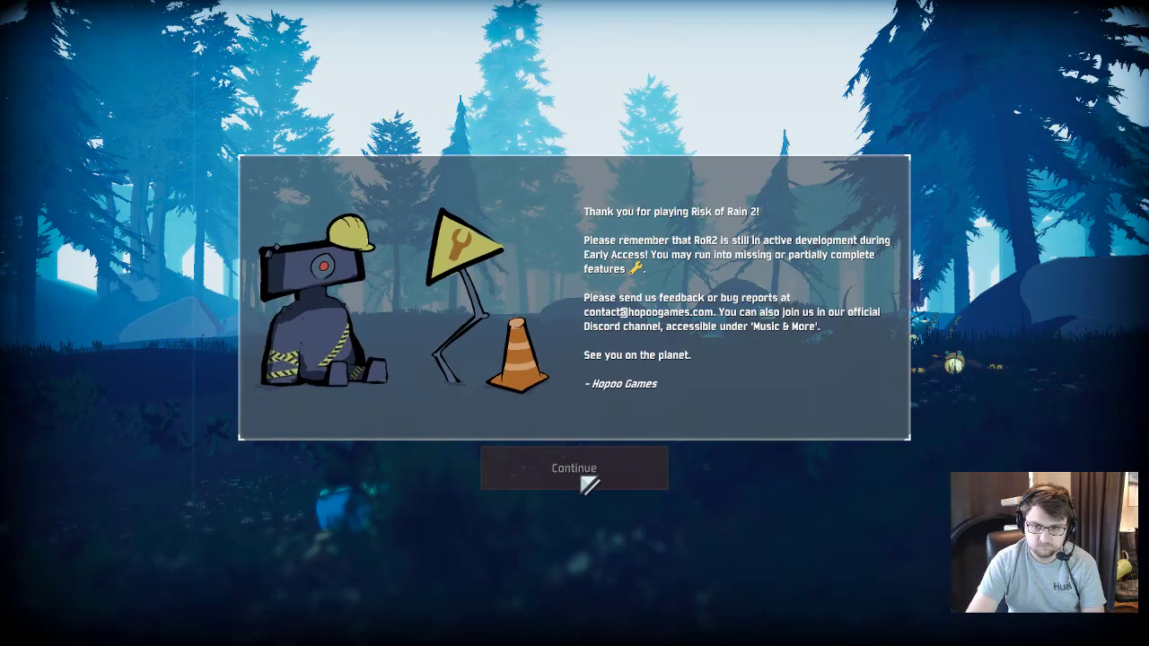
# Step: Pass the welcome notice, confirm the MOD build label on the main menu, then exit
pyautogui.click(556, 479)
pyautogui.click(170, 445)
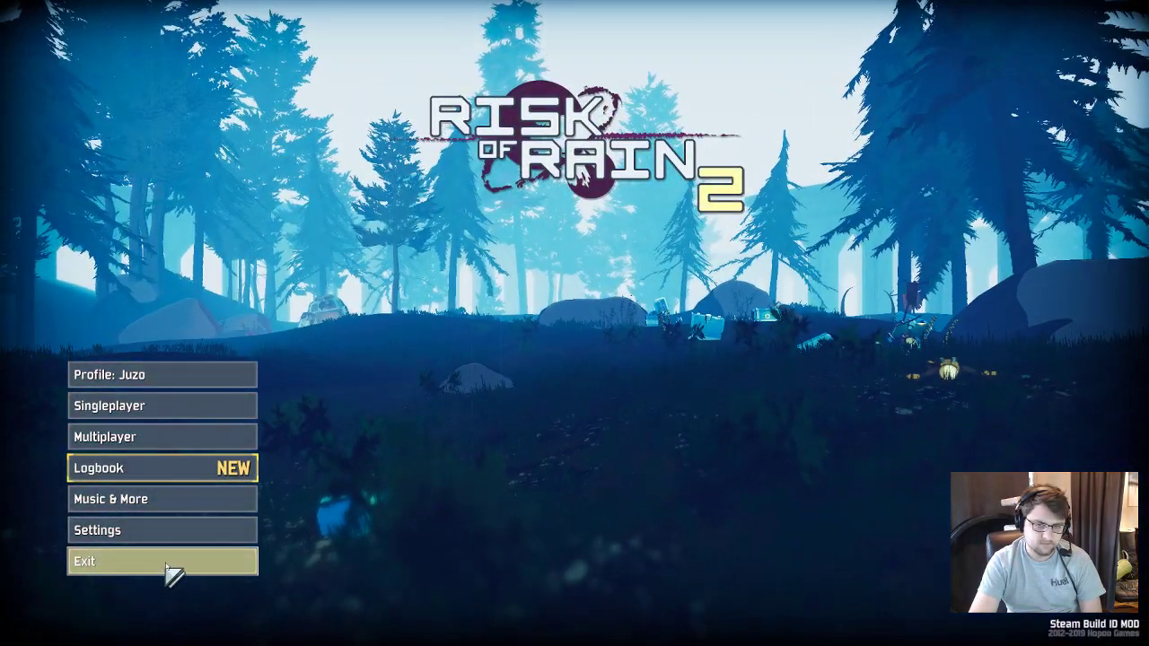
pyautogui.click(186, 561)
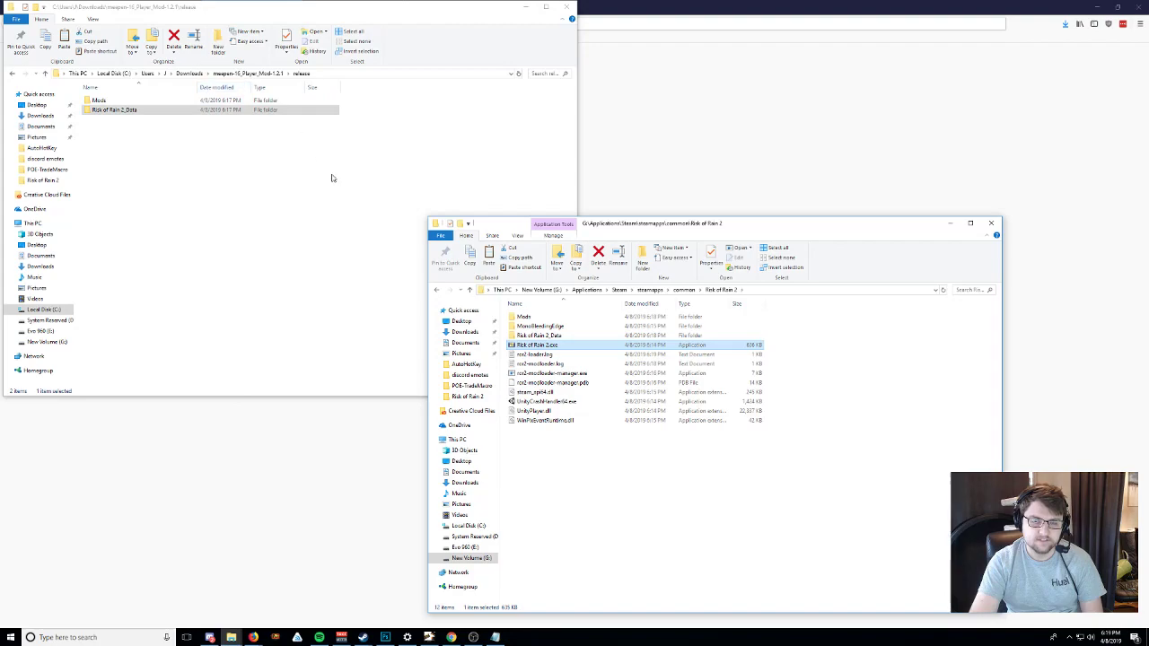
pyautogui.click(296, 291)
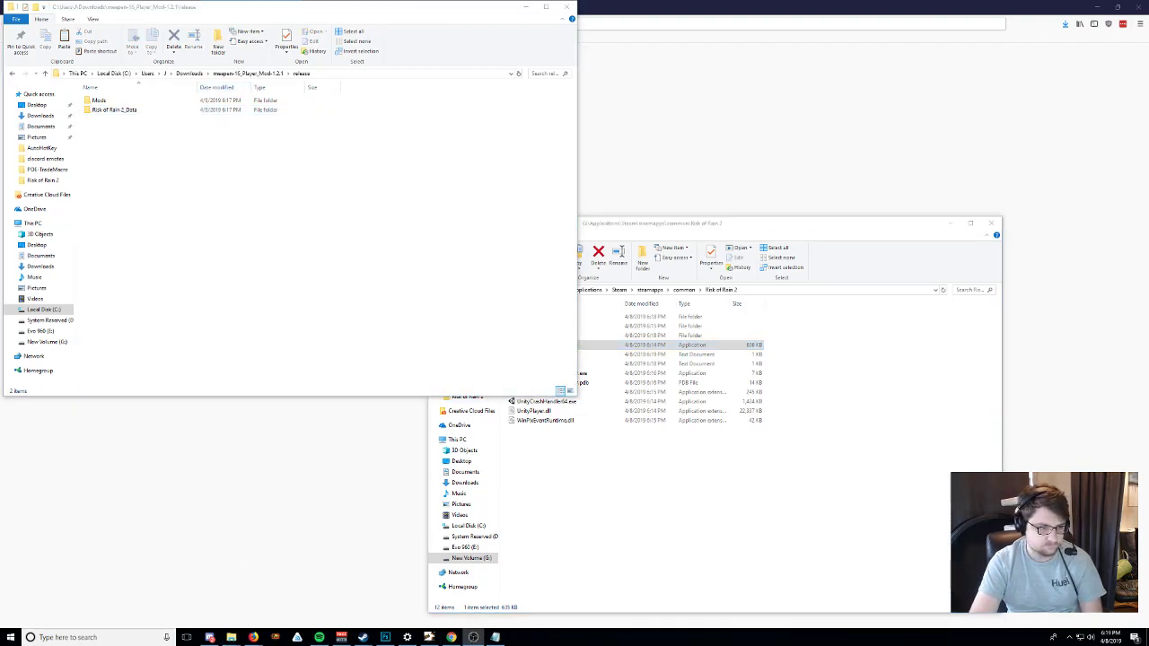